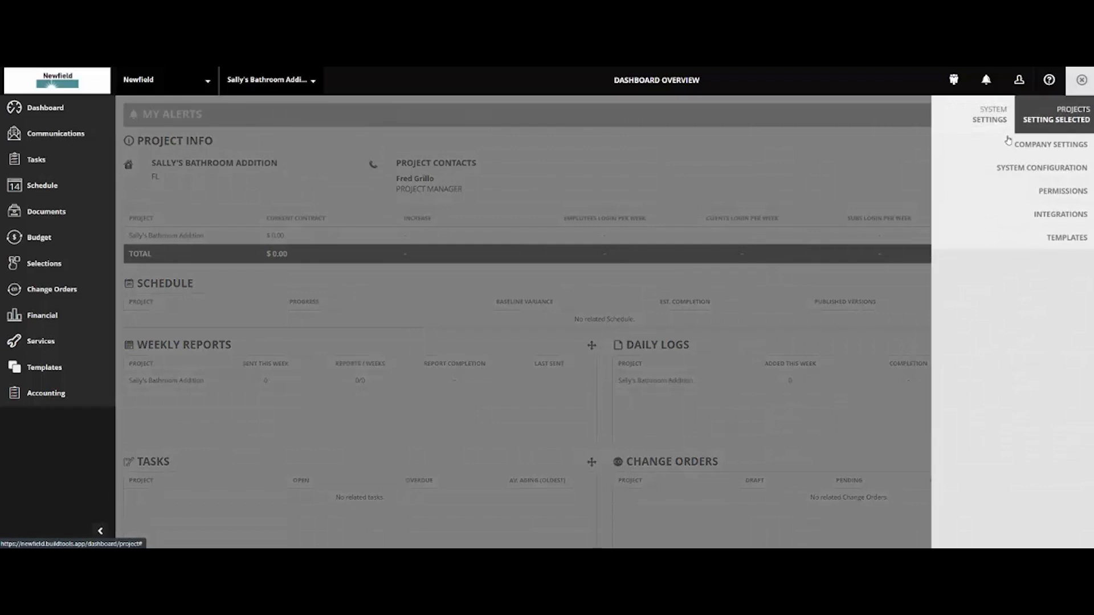
Open the company's cost catalog and start a new item named Toilet with cost code 3620 - Plumbing Fixtures.
{"action": "left_click", "coordinate": [1009, 145]}
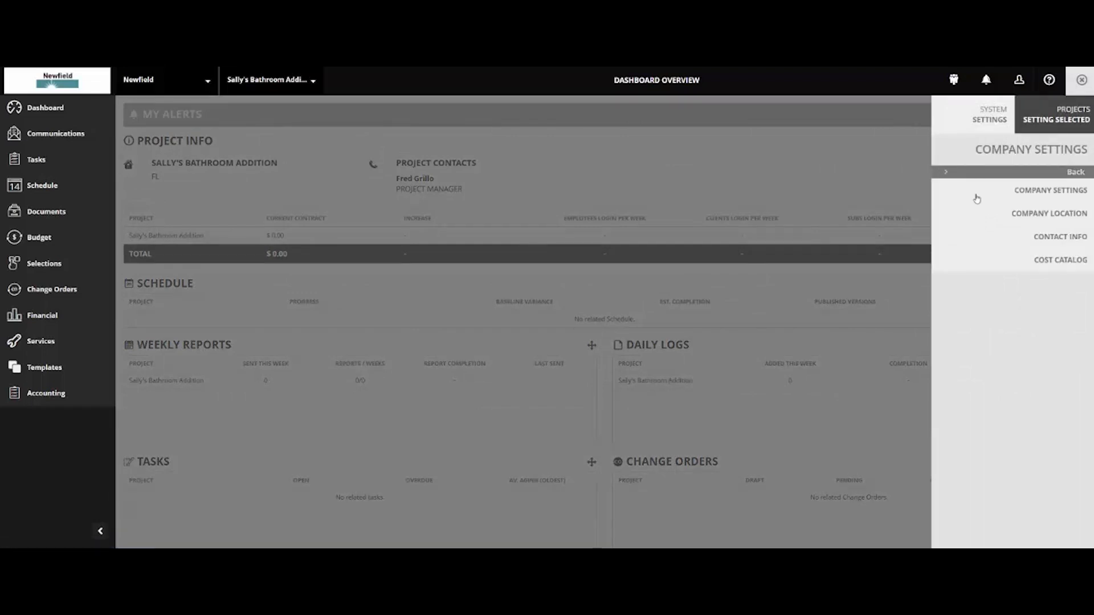
{"action": "left_click", "coordinate": [1023, 262]}
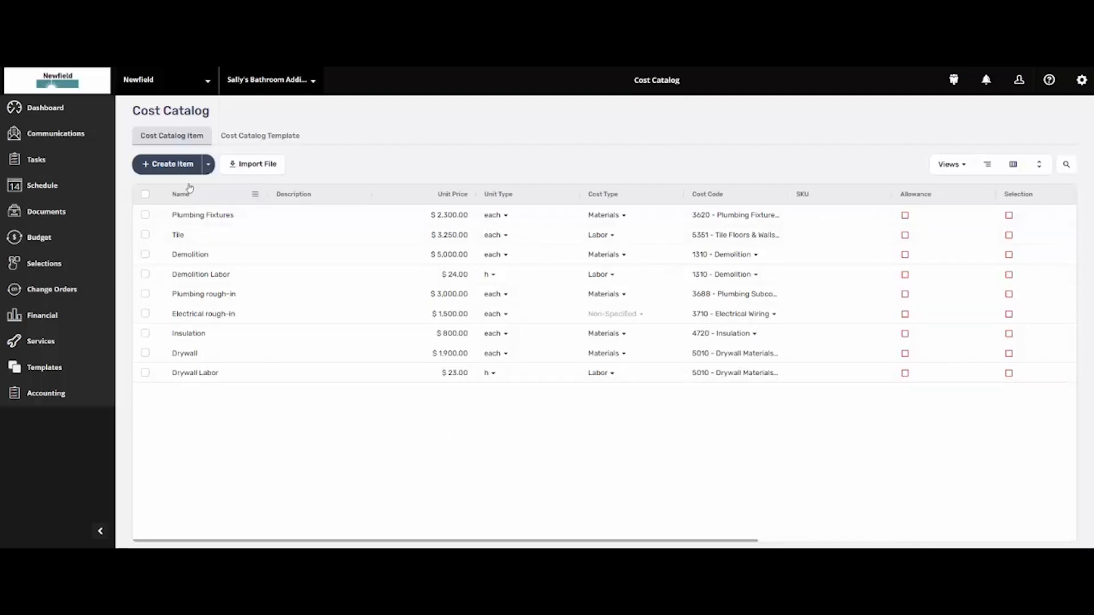
{"action": "left_click", "coordinate": [177, 168]}
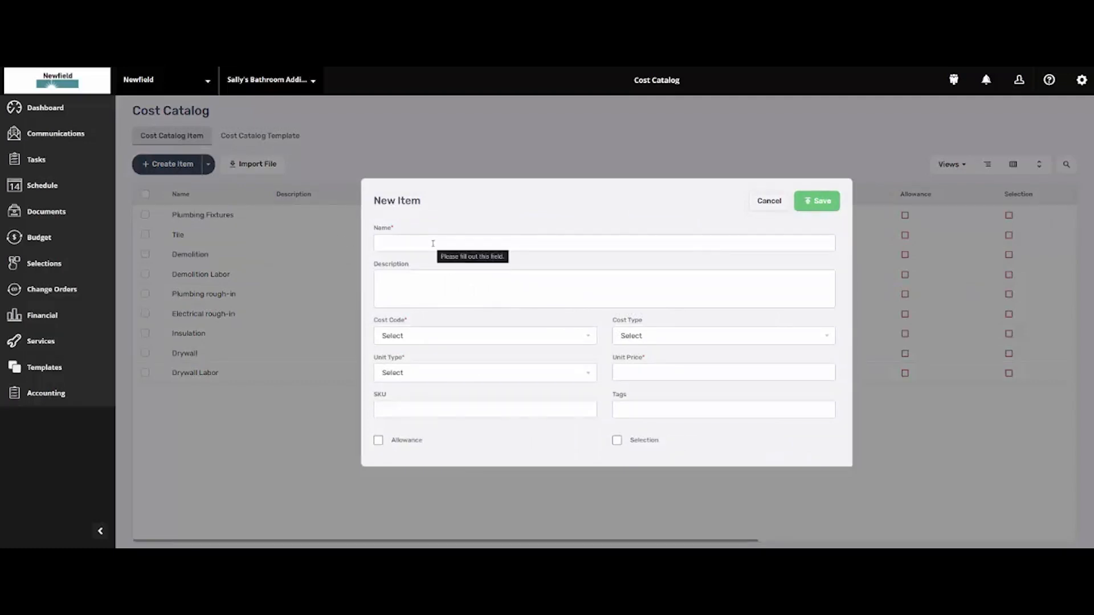
{"action": "left_click", "coordinate": [449, 243]}
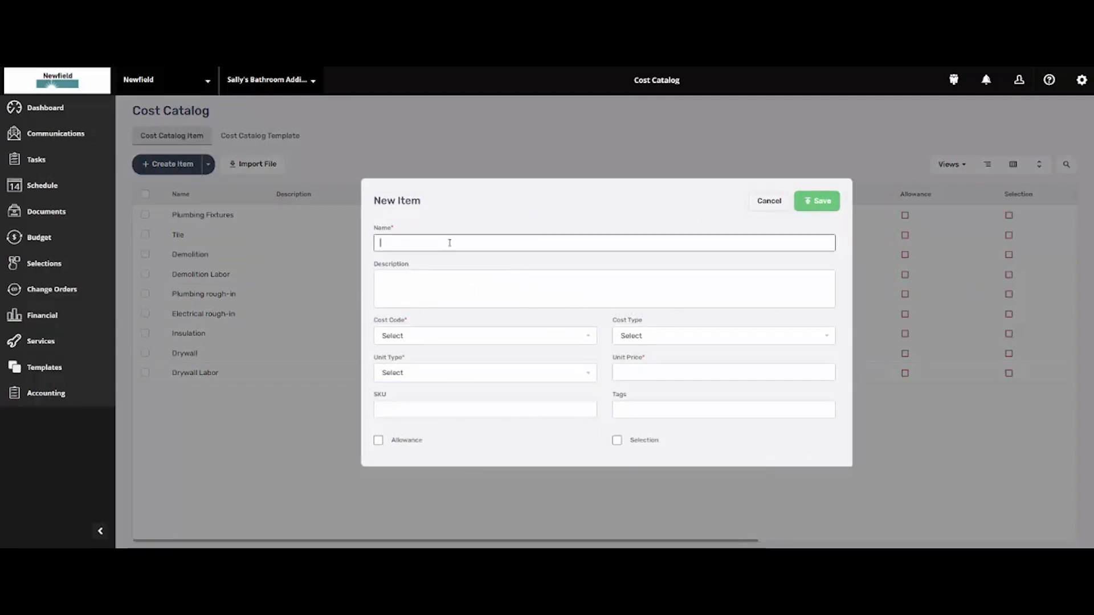
{"action": "type", "text": "Paint"}
{"action": "left_click", "coordinate": [592, 342]}
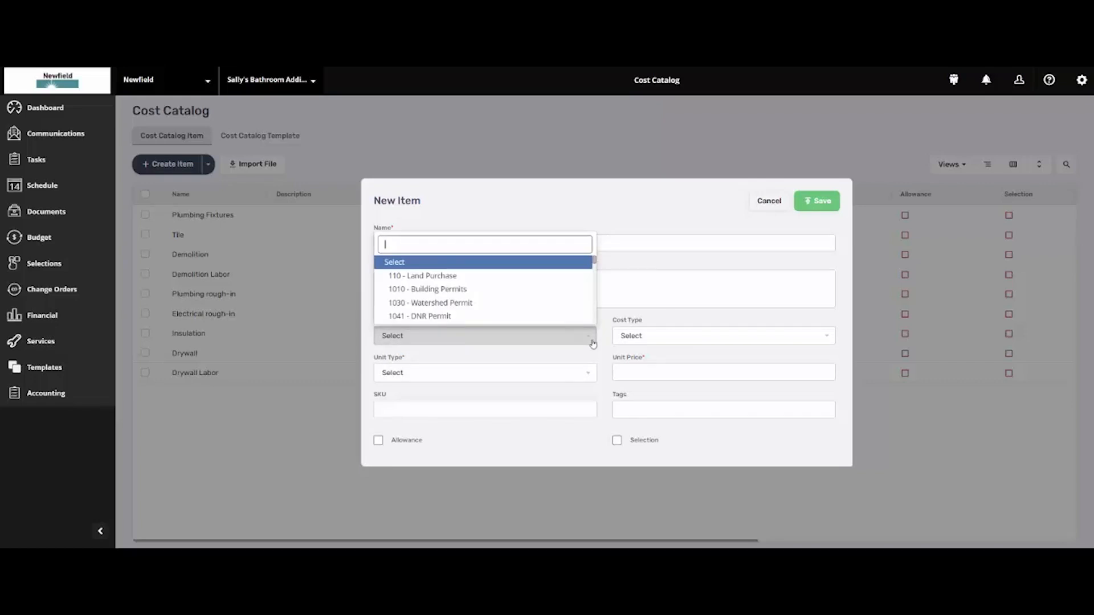
{"action": "type", "text": "plumbin"}
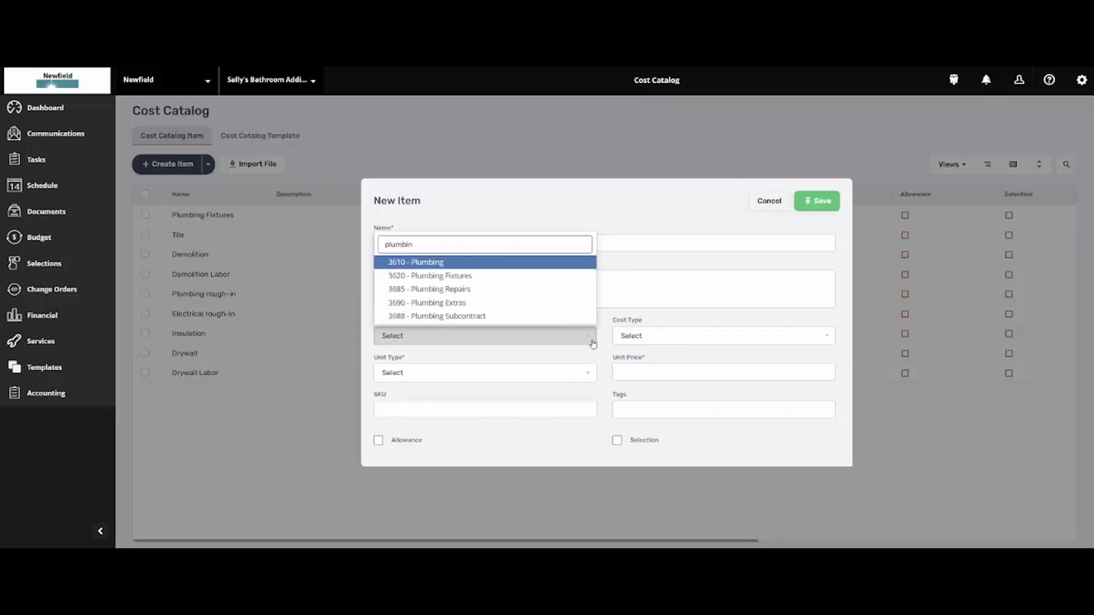
{"action": "left_click", "coordinate": [460, 278]}
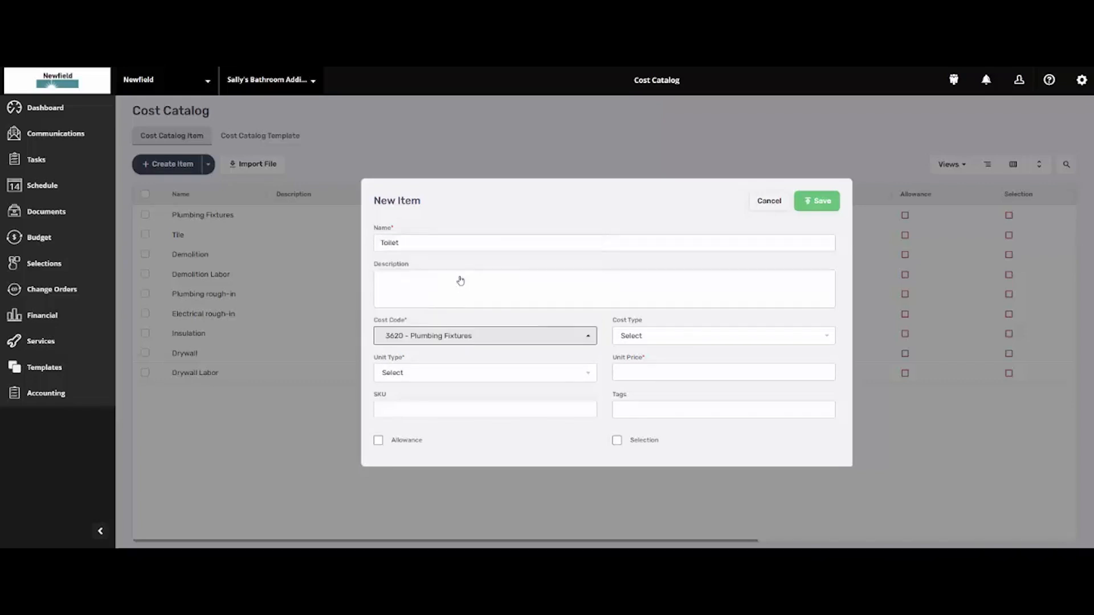
Set the Toilet item's cost type to Materials, unit type to Each and unit price to 900, and save it.
{"action": "left_click", "coordinate": [647, 340]}
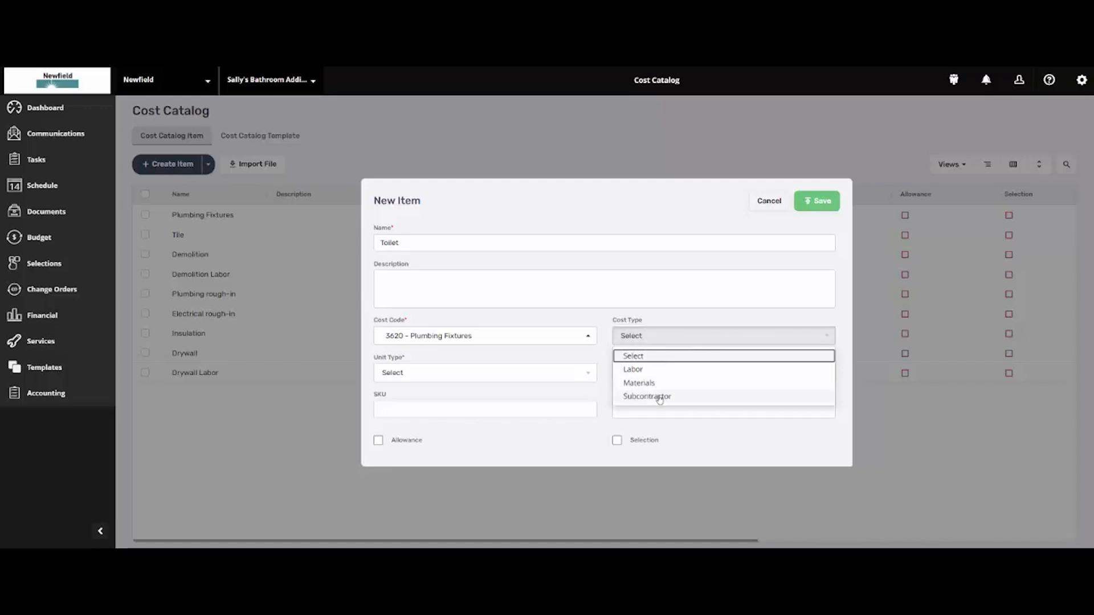
{"action": "left_click", "coordinate": [630, 383]}
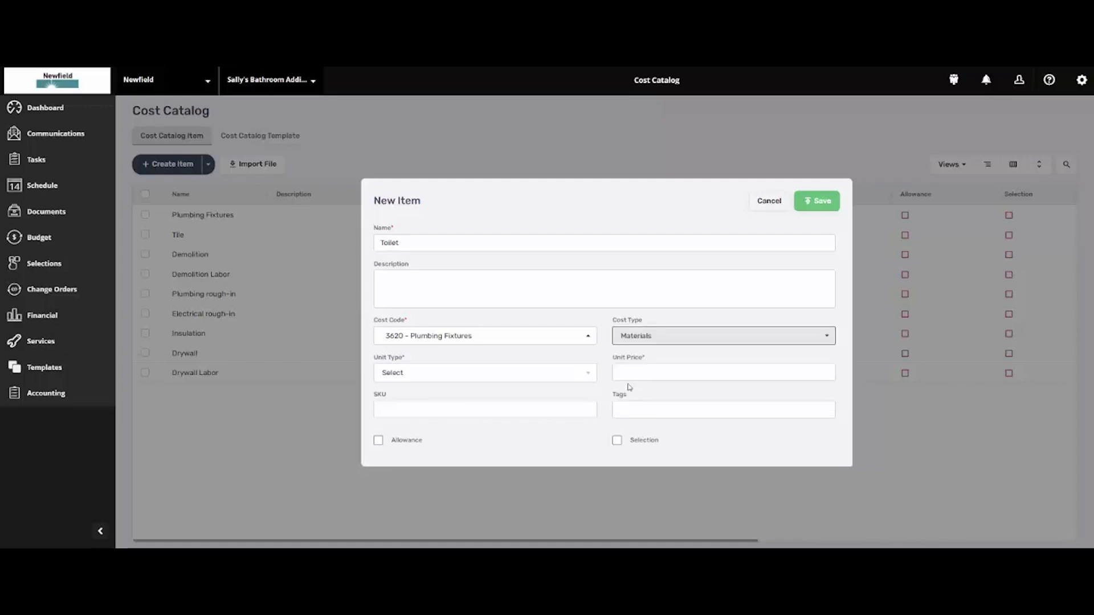
{"action": "left_click", "coordinate": [592, 373]}
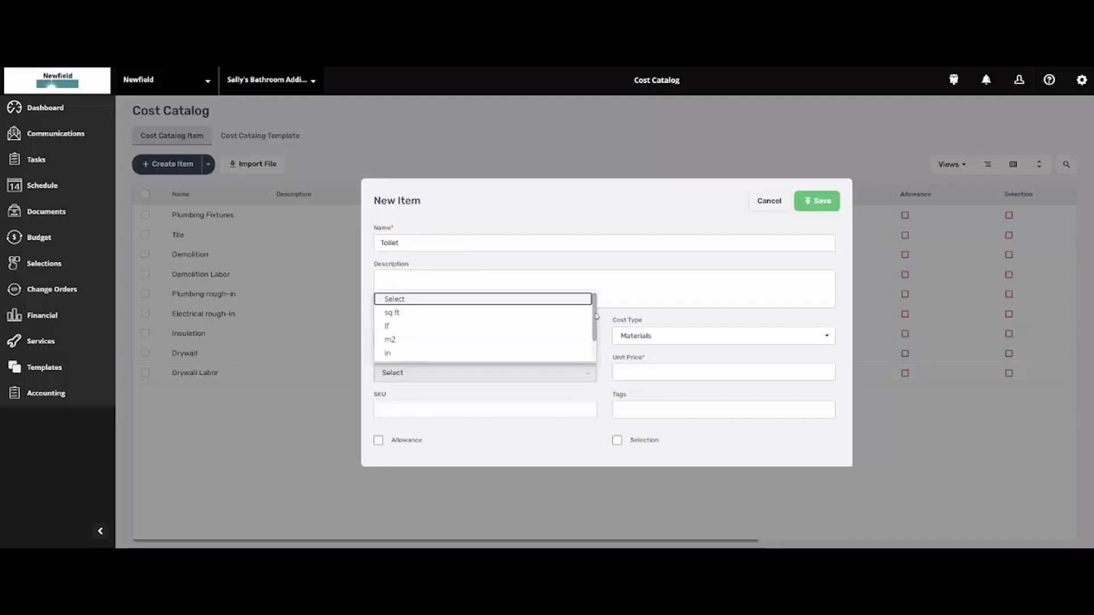
{"action": "scroll", "coordinate": [569, 328], "scroll_direction": "down", "scroll_amount": 2}
{"action": "left_click", "coordinate": [430, 355]}
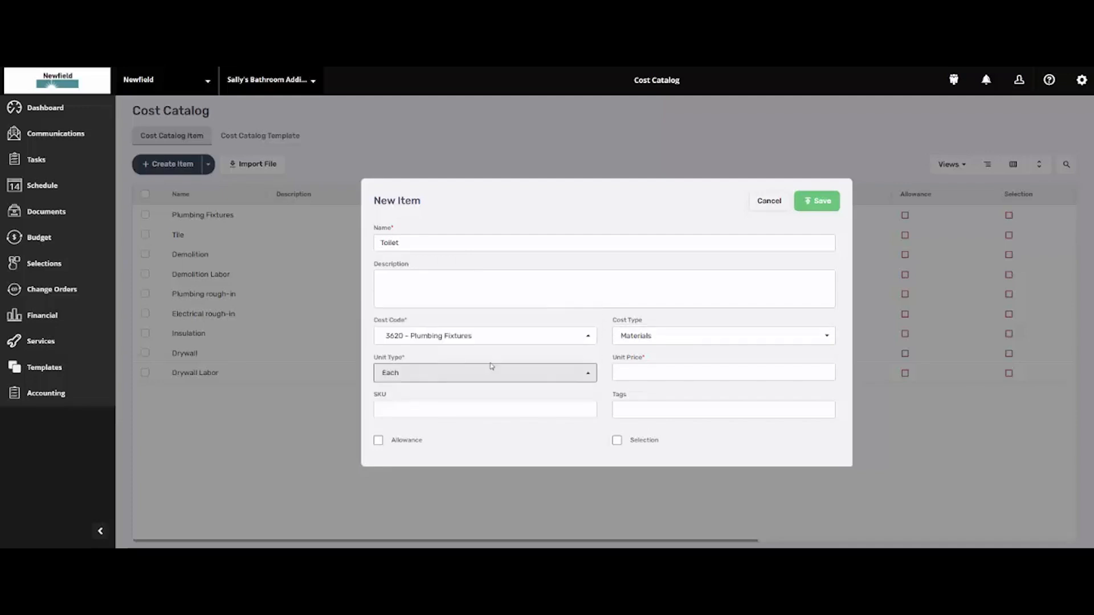
{"action": "left_click", "coordinate": [647, 373]}
{"action": "type", "text": "900"}
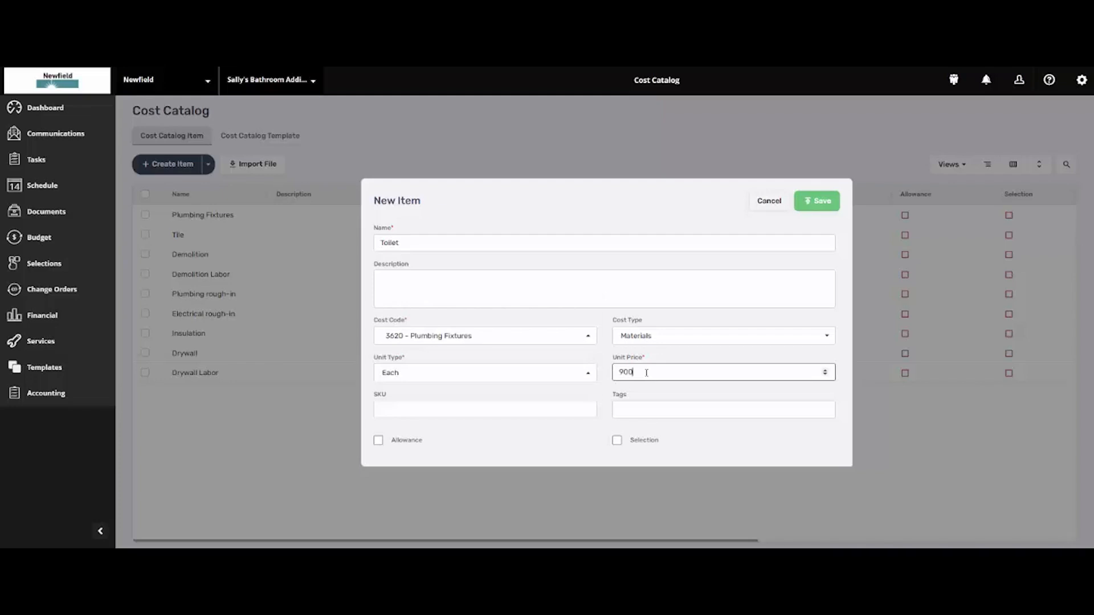
{"action": "left_click", "coordinate": [813, 203]}
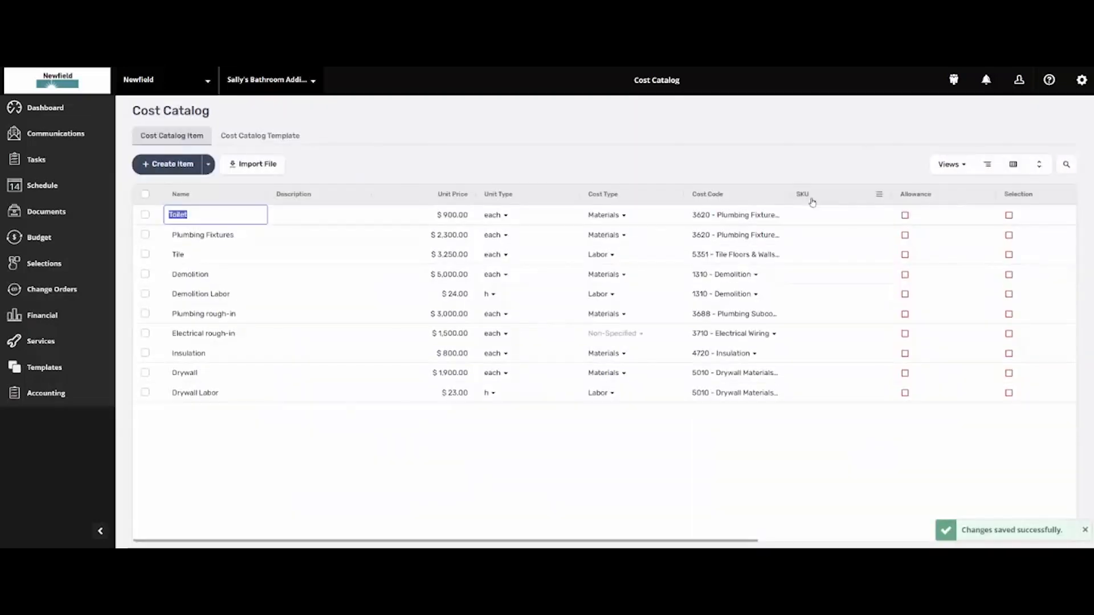
Start another catalog item named Shower faucet with cost code 3620 - Plumbing Fixtures.
{"action": "left_click", "coordinate": [177, 171]}
{"action": "type", "text": "S"}
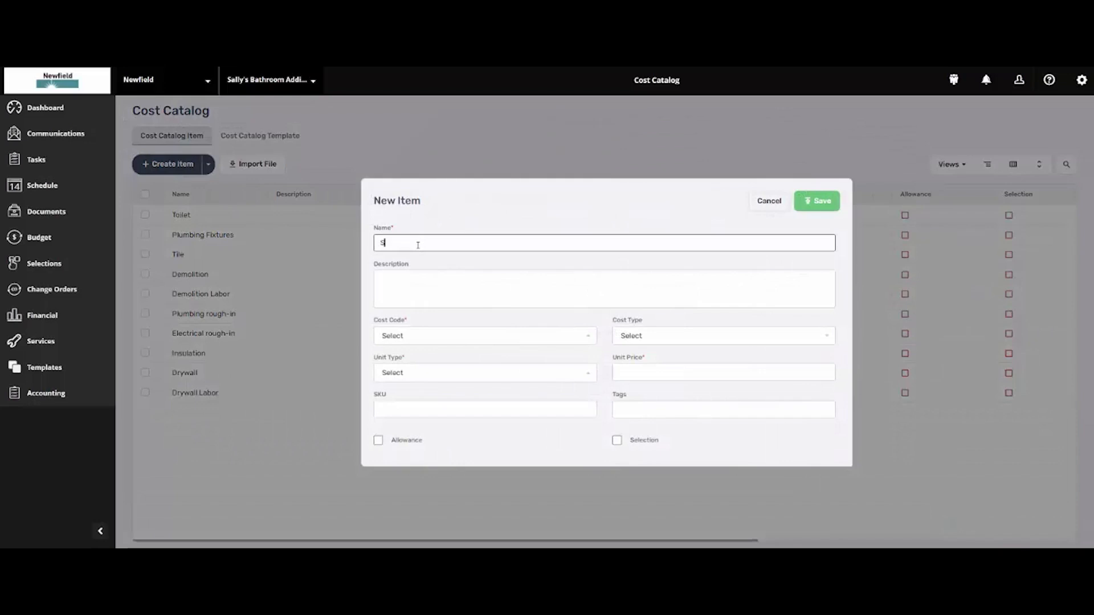
{"action": "type", "text": "hower faucet"}
{"action": "left_click", "coordinate": [440, 342]}
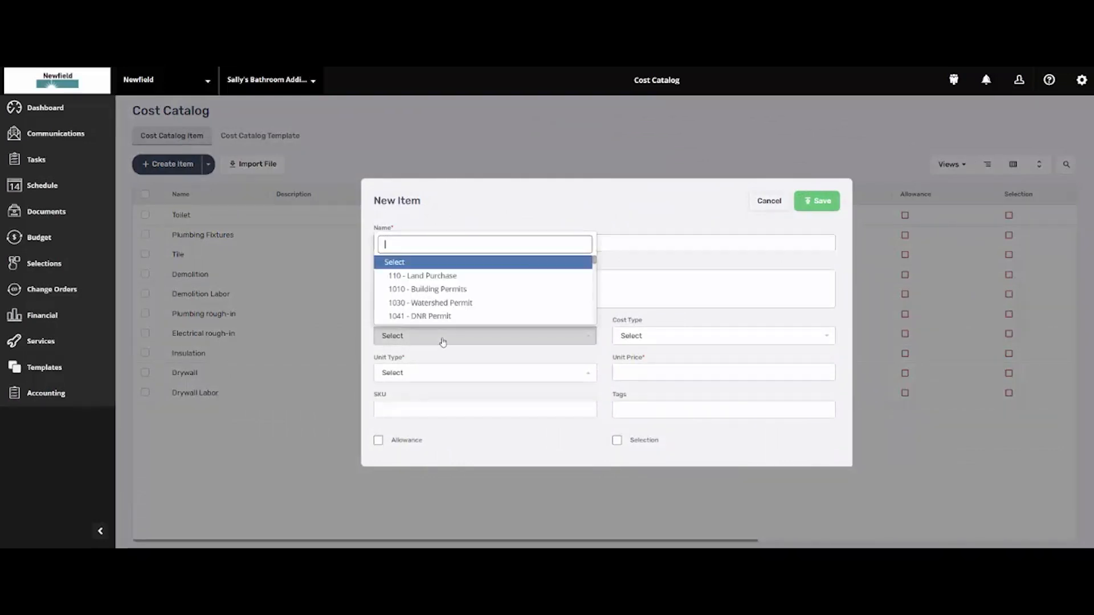
{"action": "type", "text": "plumb"}
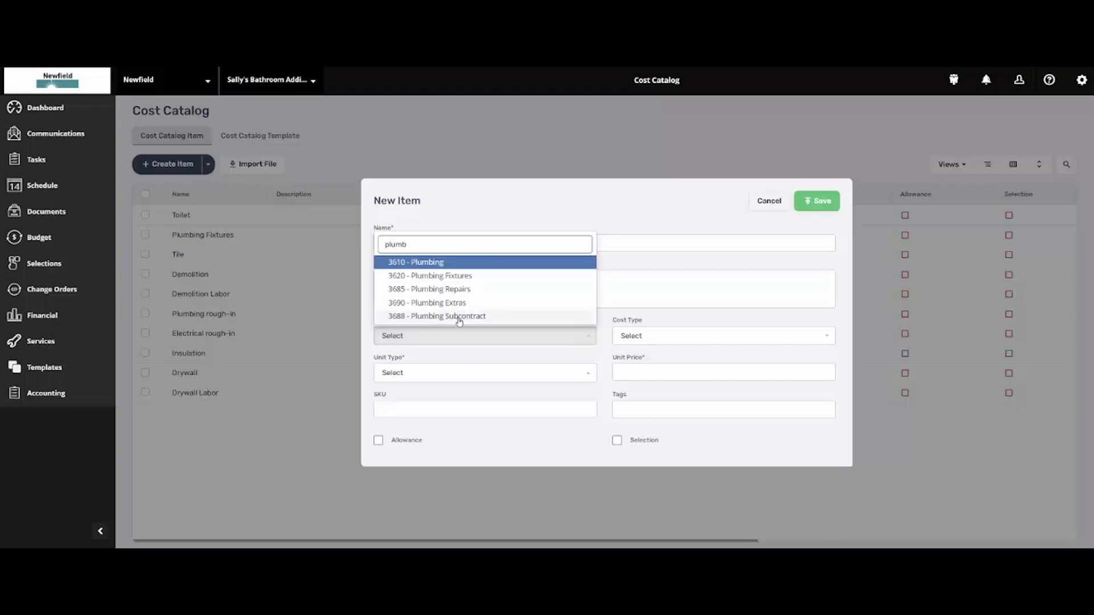
{"action": "left_click", "coordinate": [464, 276]}
Give the Shower faucet item cost type Materials, unit type Each and unit price 500, and save it.
{"action": "left_click", "coordinate": [634, 338]}
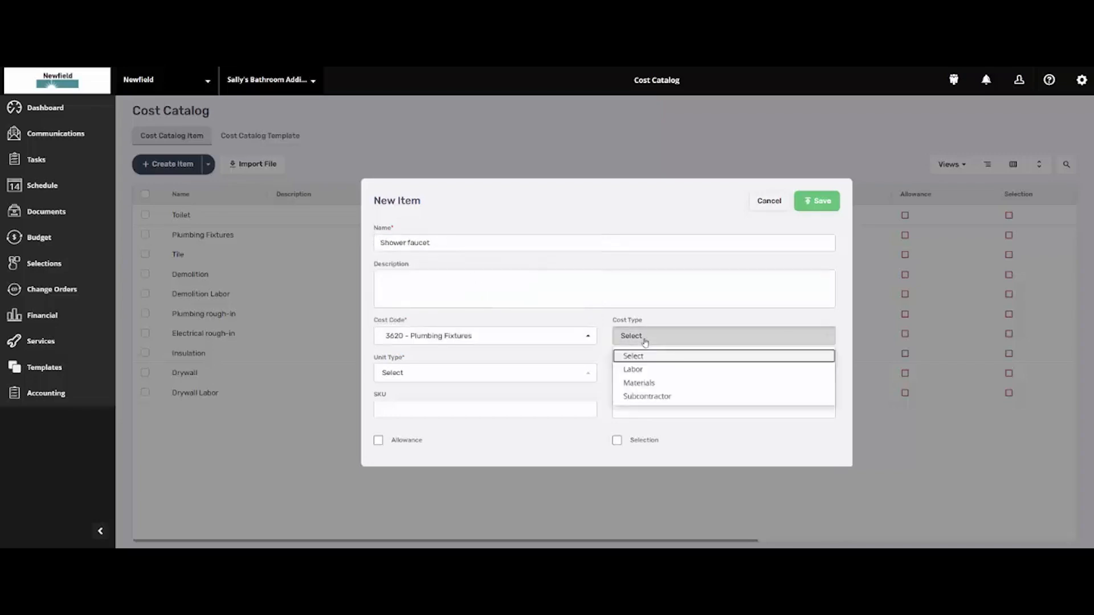
{"action": "left_click", "coordinate": [654, 383]}
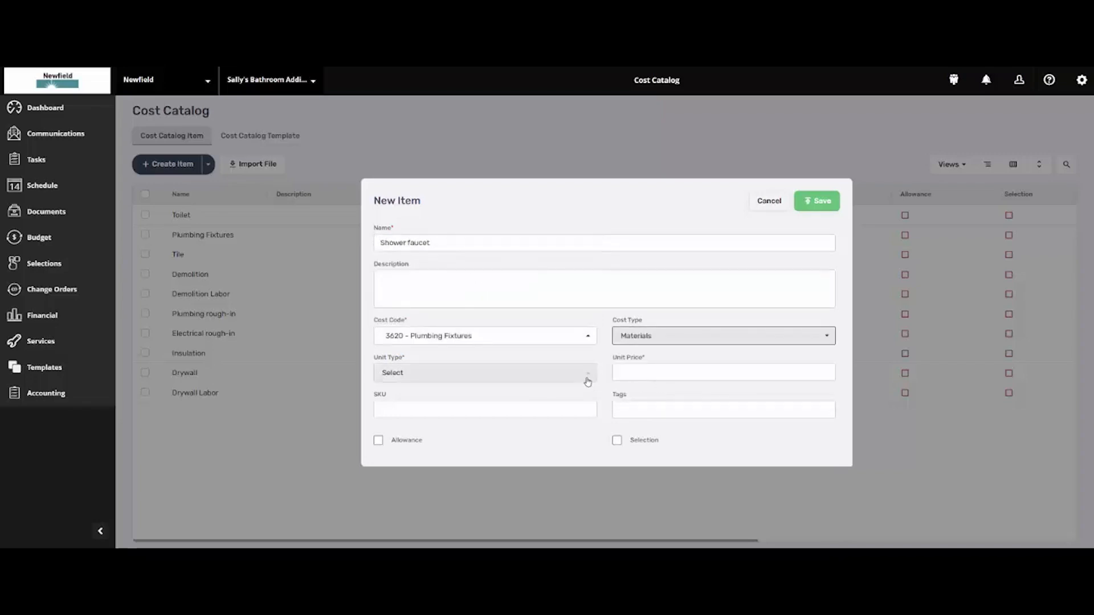
{"action": "left_click", "coordinate": [586, 378]}
{"action": "scroll", "coordinate": [457, 345], "scroll_direction": "down", "scroll_amount": 2}
{"action": "left_click", "coordinate": [435, 354]}
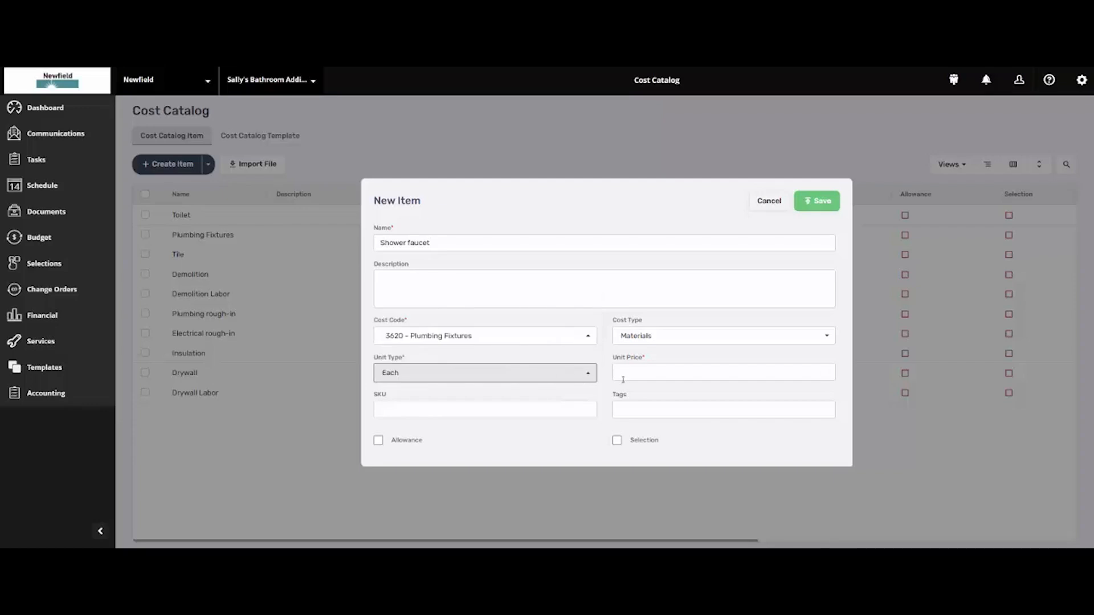
{"action": "left_click", "coordinate": [632, 375]}
{"action": "type", "text": "500"}
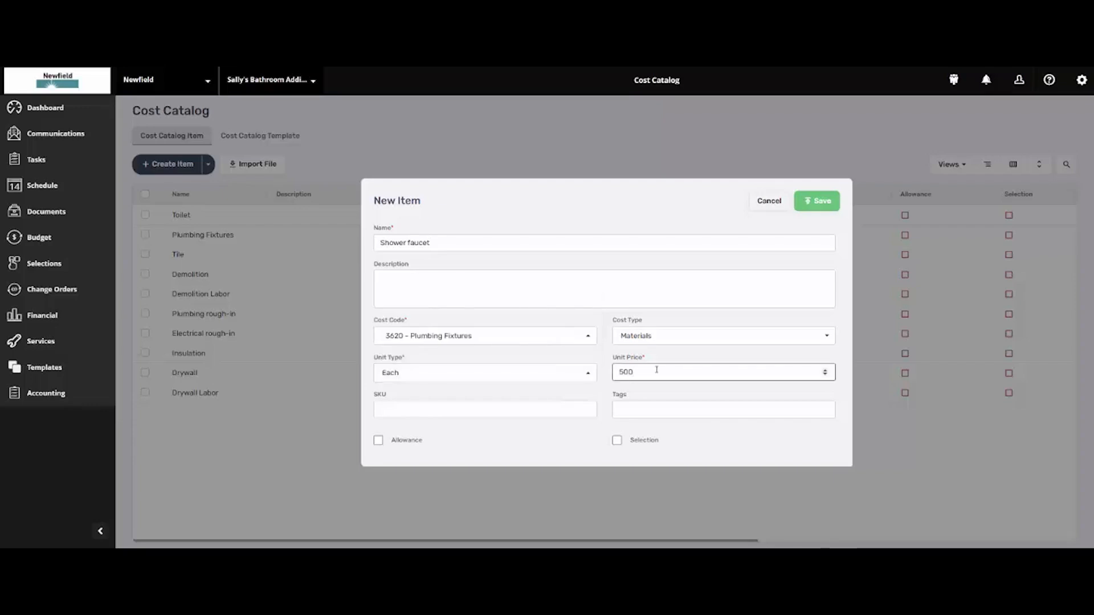
{"action": "left_click", "coordinate": [815, 203]}
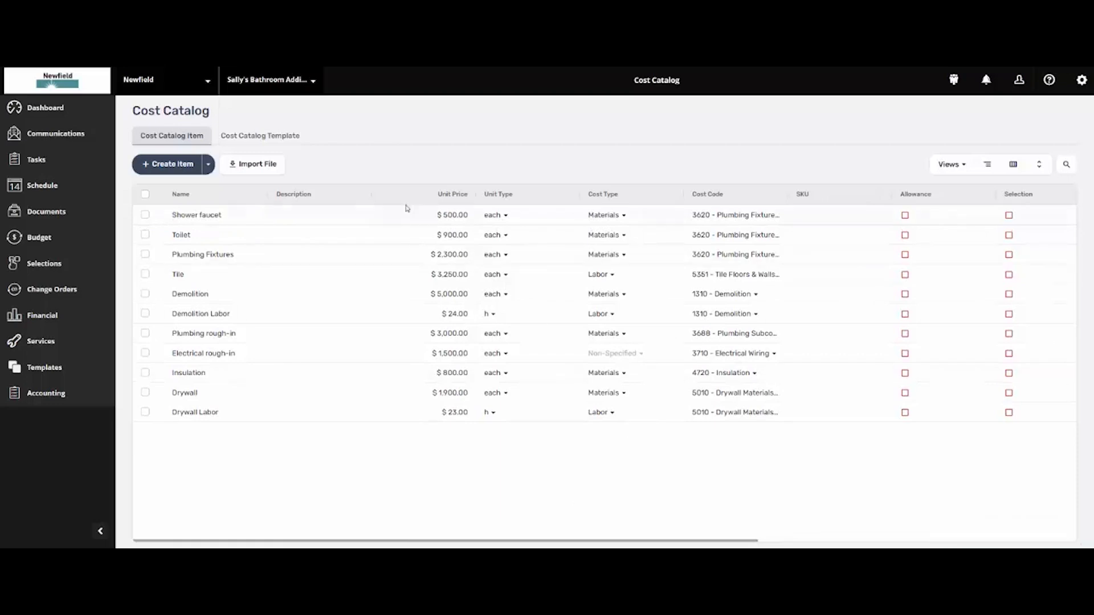
Create a new cost catalog template named Bathroom Addition.
{"action": "left_click", "coordinate": [268, 137]}
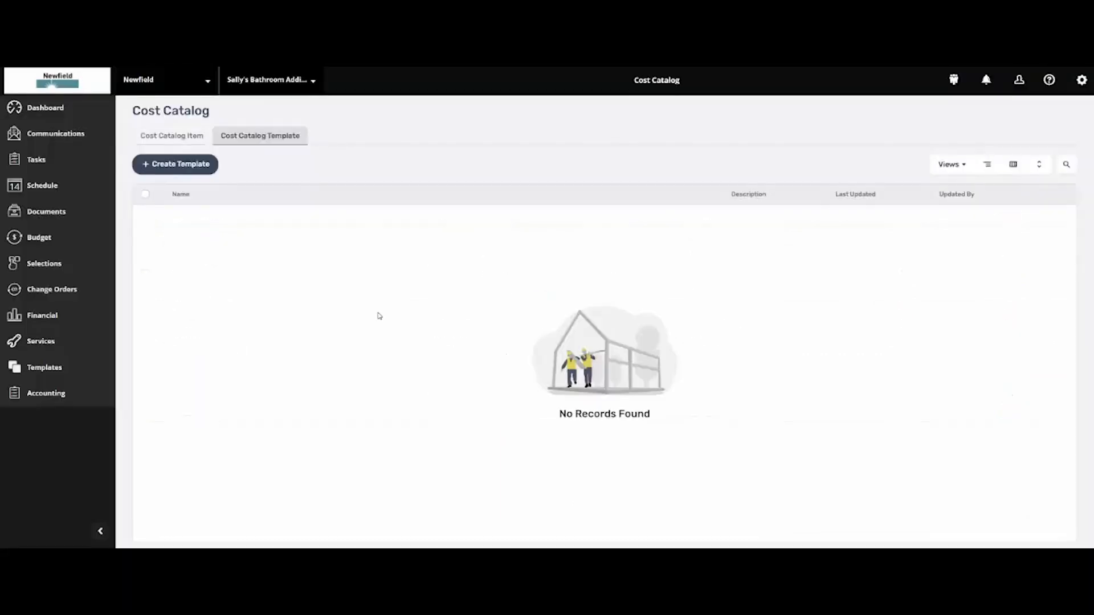
{"action": "left_click", "coordinate": [188, 167]}
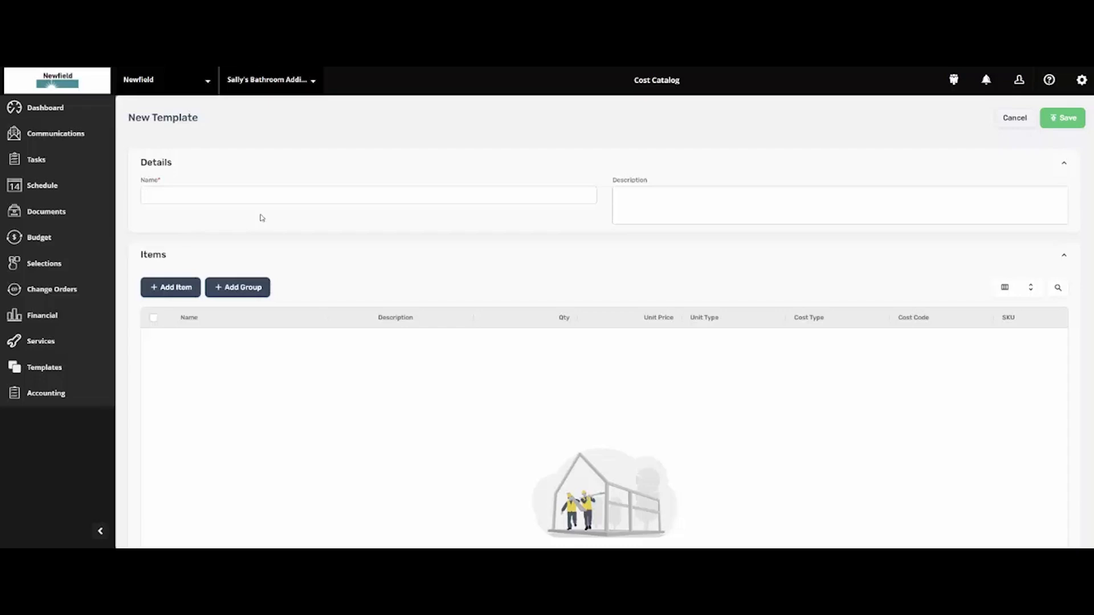
{"action": "left_click", "coordinate": [273, 196]}
{"action": "type", "text": "Bath"}
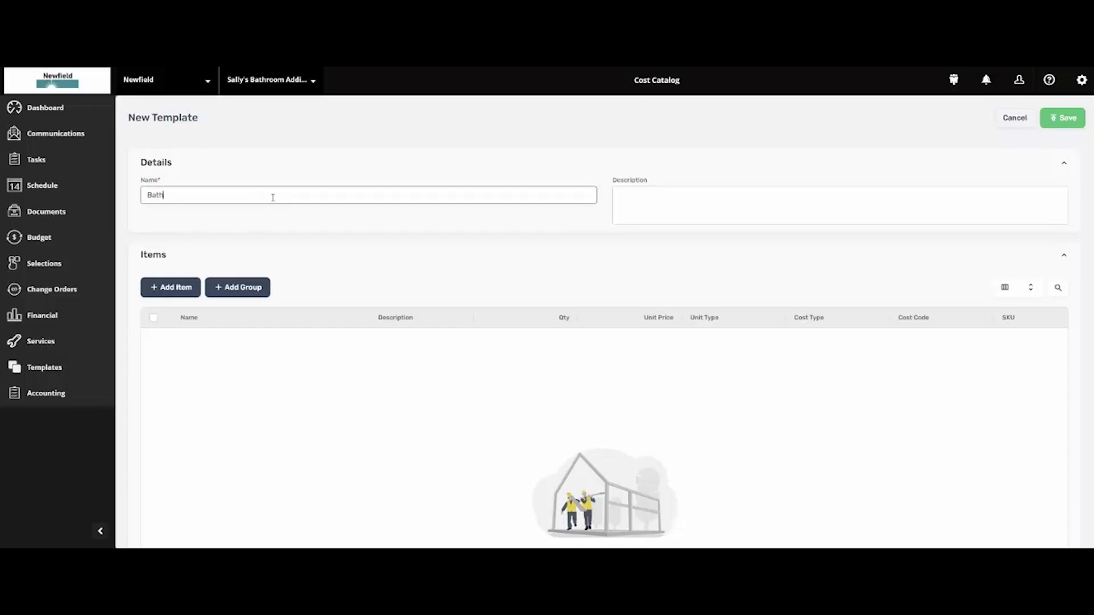
{"action": "type", "text": "room Addition"}
Add a root-level group named Plumbing to the template's items and save the group.
{"action": "left_click", "coordinate": [248, 287]}
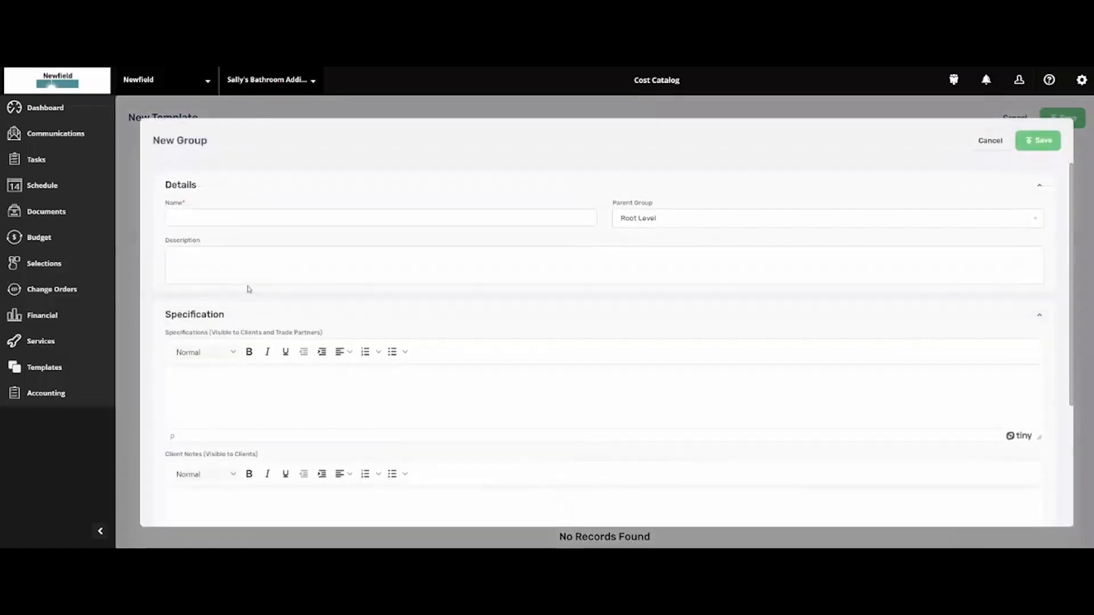
{"action": "left_click", "coordinate": [226, 219]}
{"action": "type", "text": "Plumbing"}
{"action": "left_click", "coordinate": [1035, 144]}
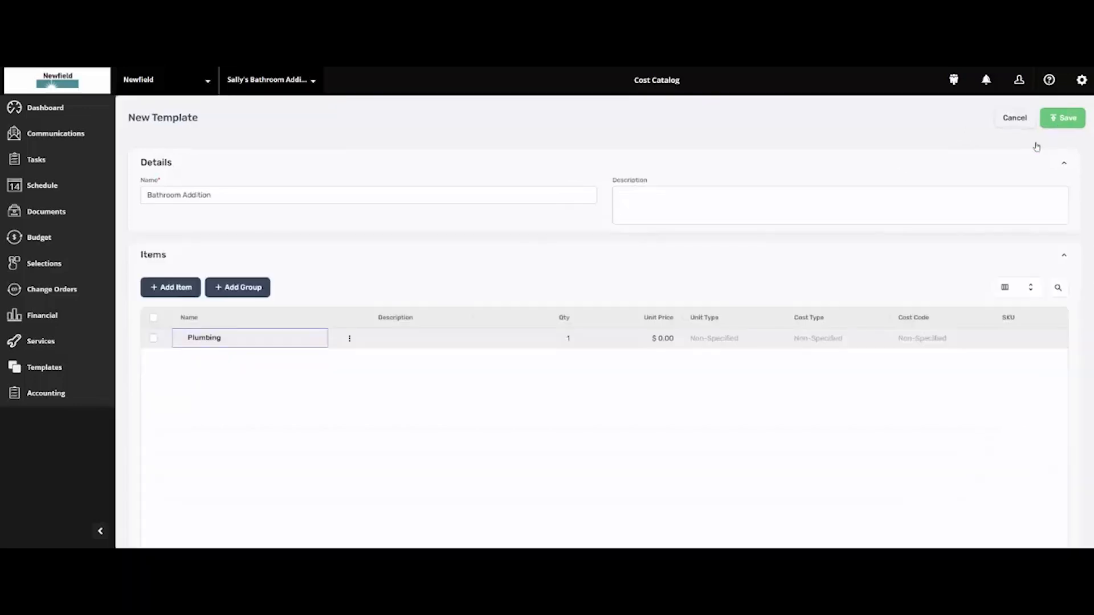
{"action": "left_click", "coordinate": [287, 413]}
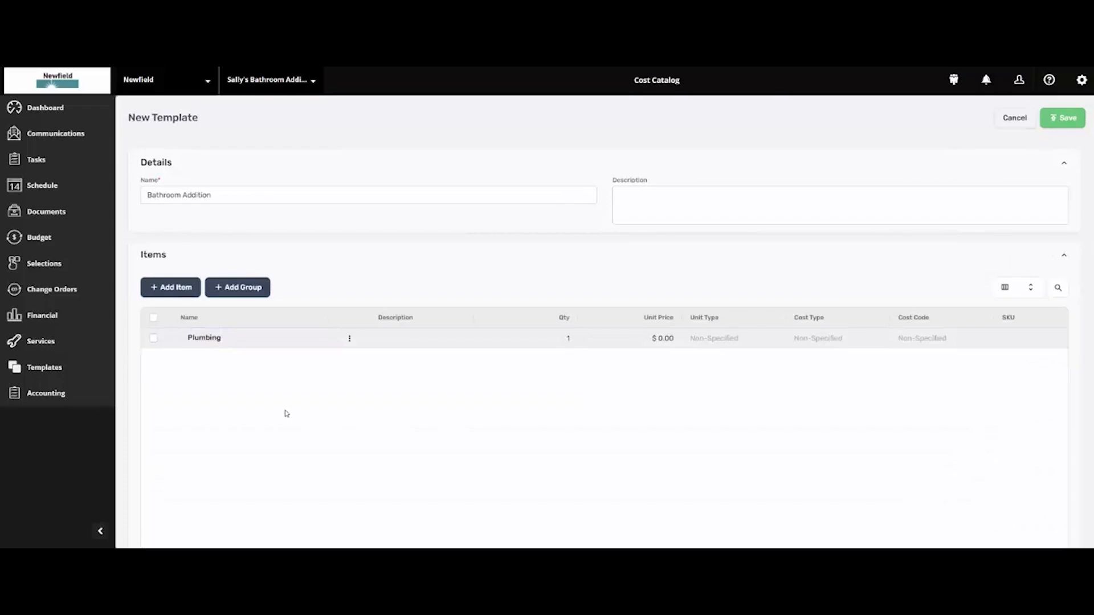
Add the catalog items Plumbing Fixtures and Plumbing rough-in to the template below the Plumbing group.
{"action": "left_click", "coordinate": [178, 288]}
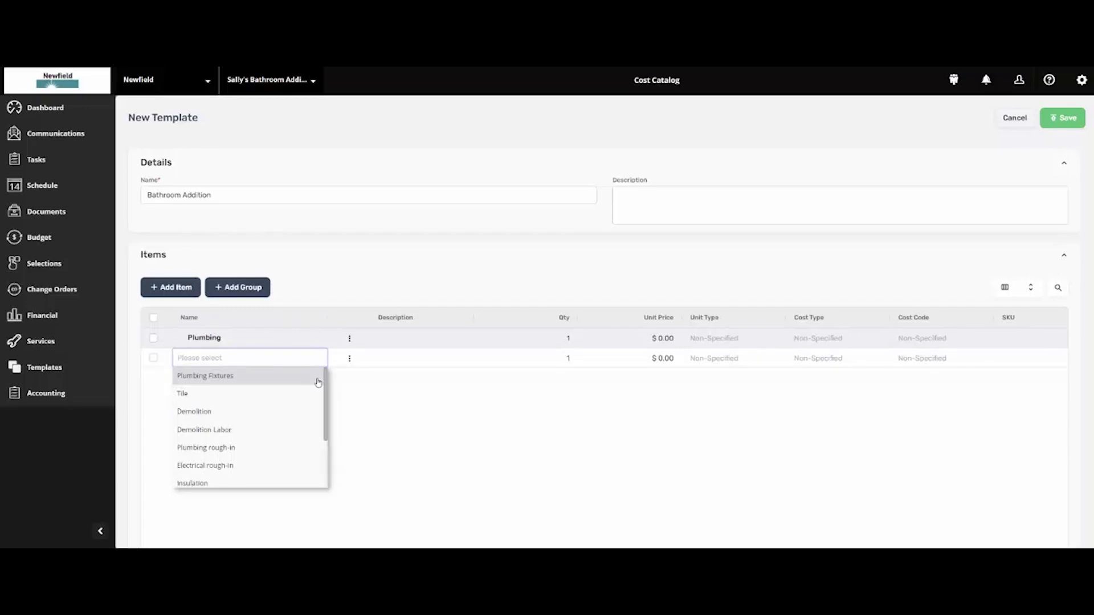
{"action": "left_click", "coordinate": [289, 381]}
{"action": "scroll", "coordinate": [270, 379], "scroll_direction": "down", "scroll_amount": 1}
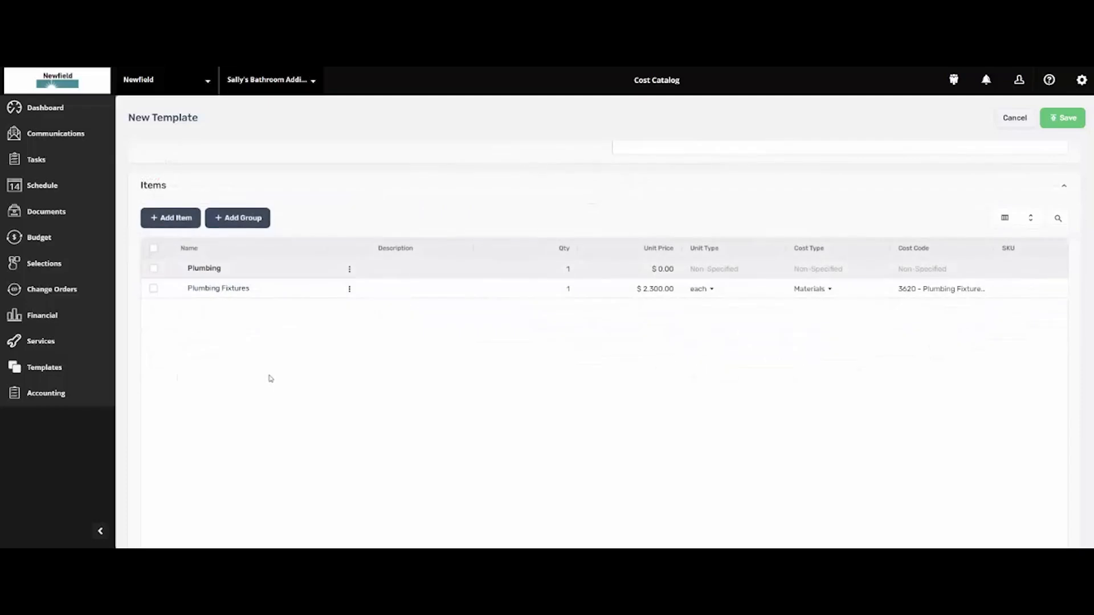
{"action": "left_click", "coordinate": [170, 218]}
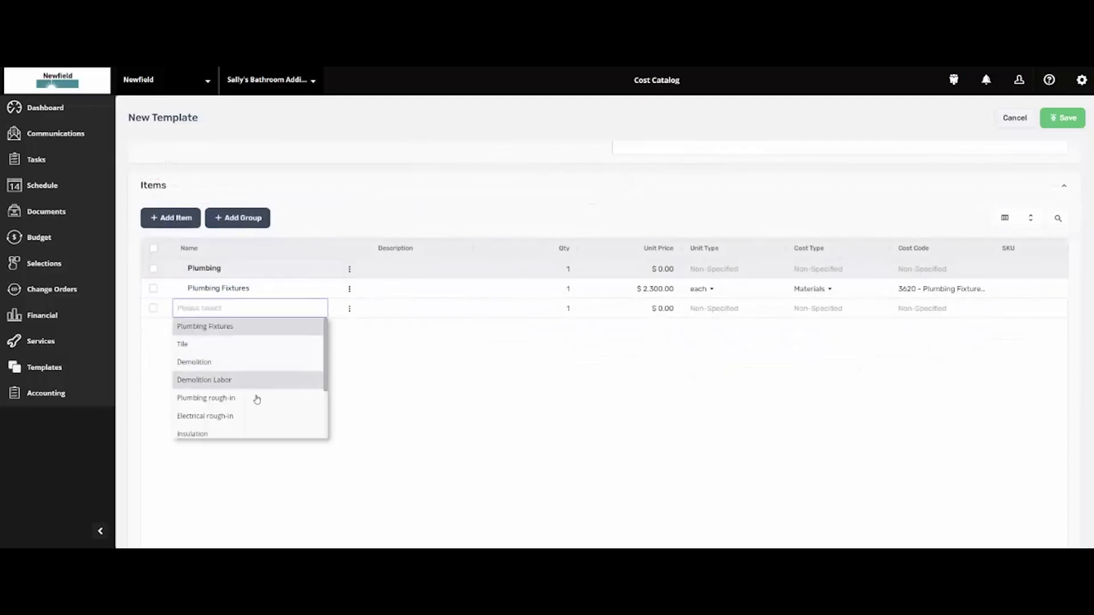
{"action": "left_click", "coordinate": [245, 399]}
Add the catalog items Toilet and Shower faucet to the template's item list.
{"action": "left_click", "coordinate": [171, 218]}
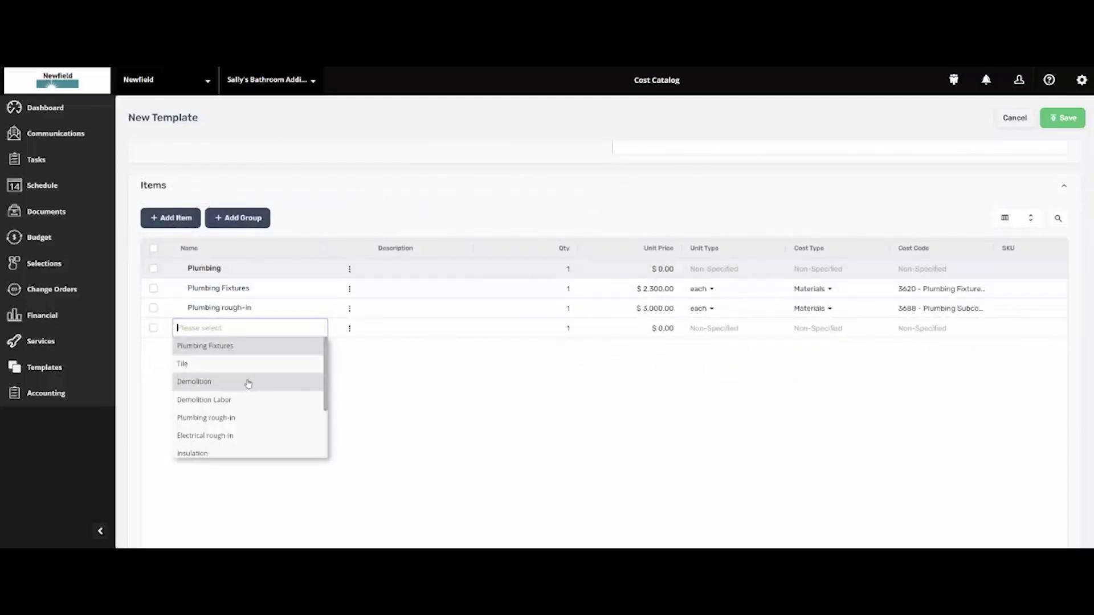
{"action": "scroll", "coordinate": [250, 384], "scroll_direction": "down", "scroll_amount": 2}
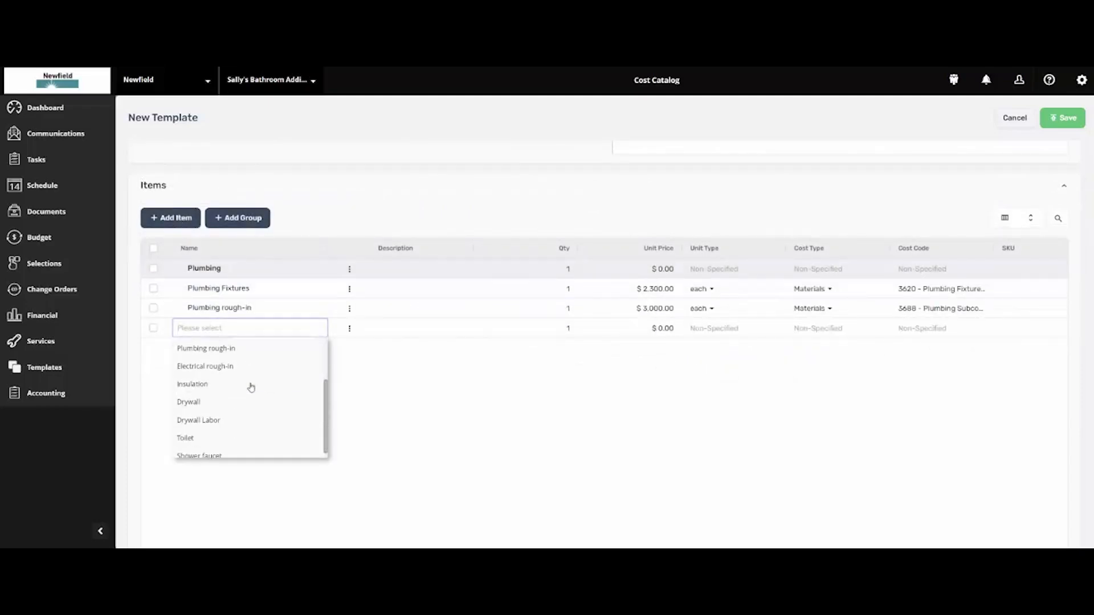
{"action": "left_click", "coordinate": [211, 432]}
{"action": "scroll", "coordinate": [244, 444], "scroll_direction": "down", "scroll_amount": 3}
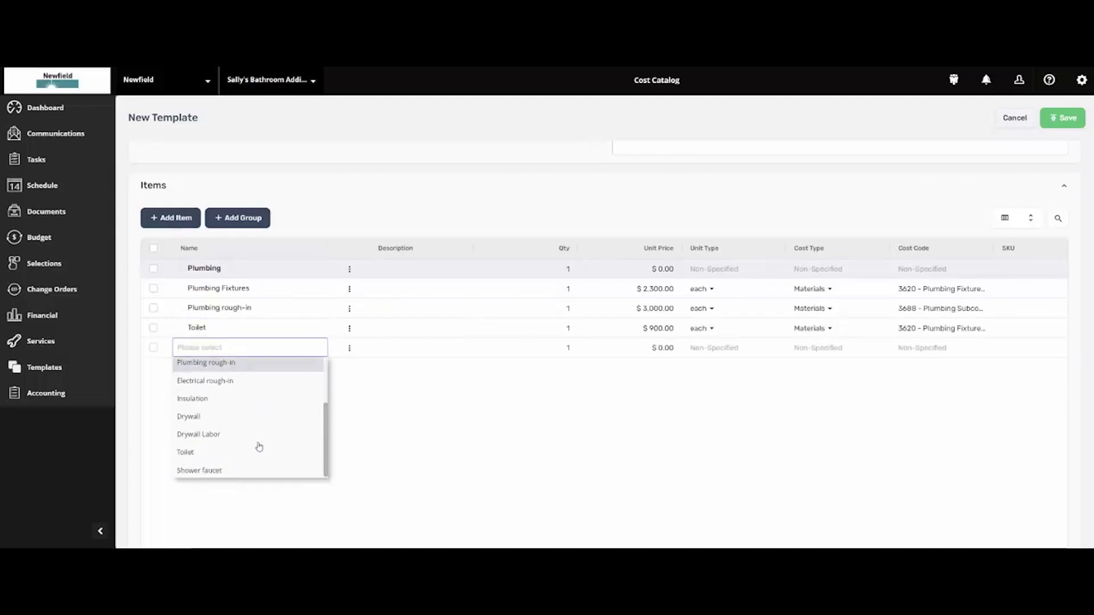
{"action": "left_click", "coordinate": [234, 468]}
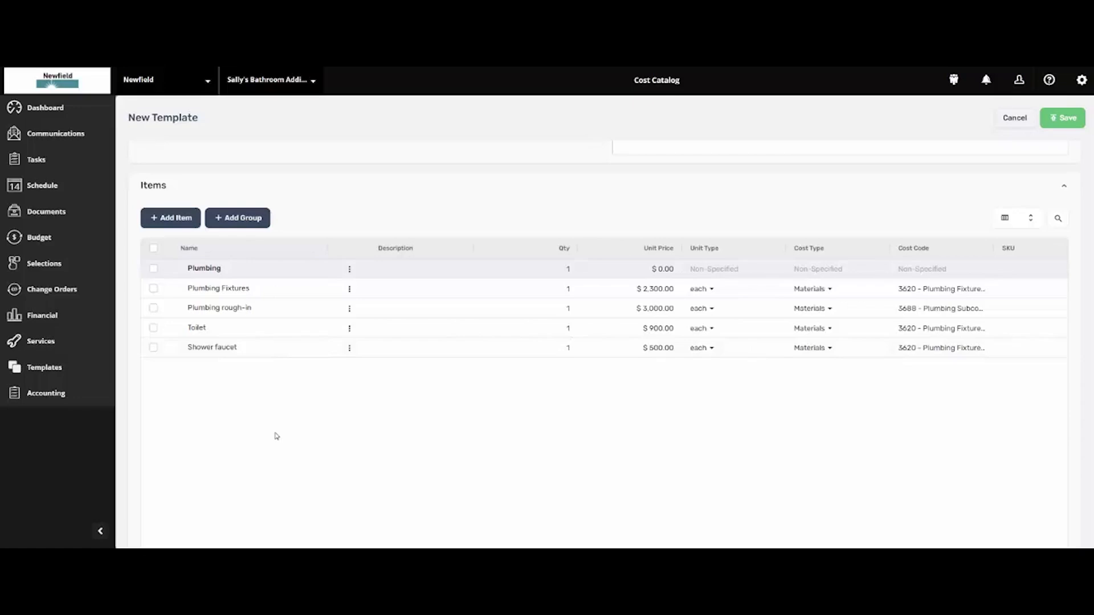
{"action": "scroll", "coordinate": [429, 455], "scroll_direction": "up", "scroll_amount": 2}
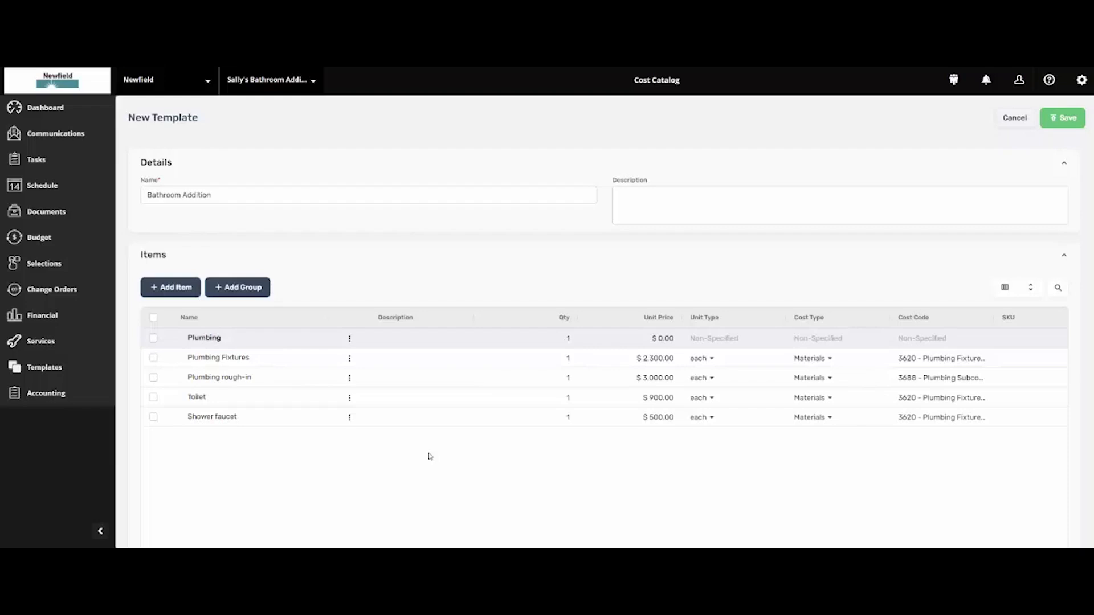
Save the Bathroom Addition cost catalog template.
{"action": "left_click", "coordinate": [1069, 122]}
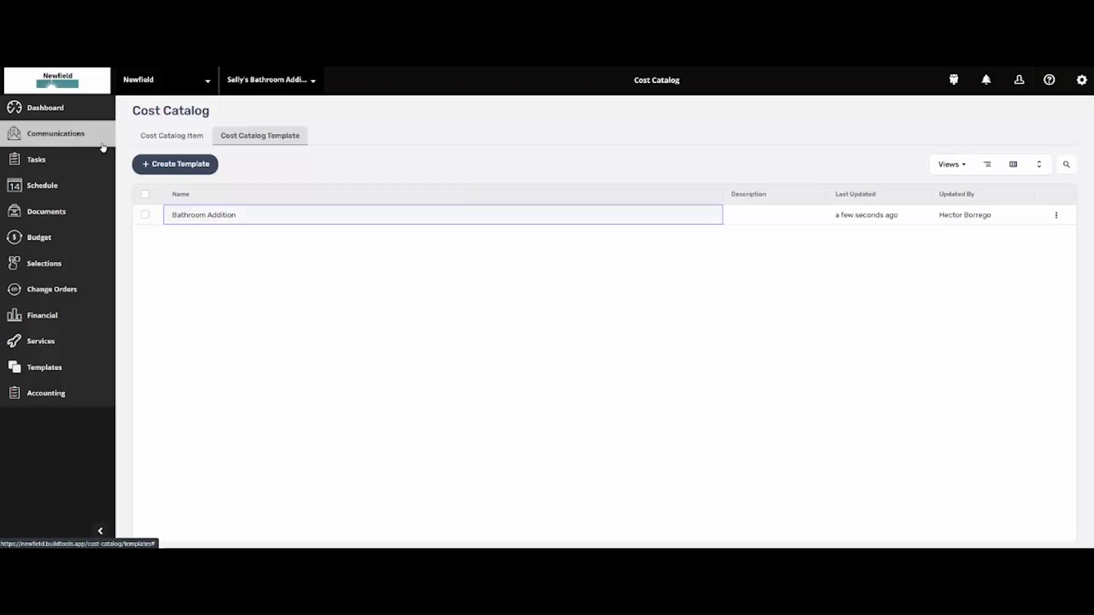
Create a new proposal in the project's budget section and title it Bathroom Addition.
{"action": "left_click", "coordinate": [106, 237]}
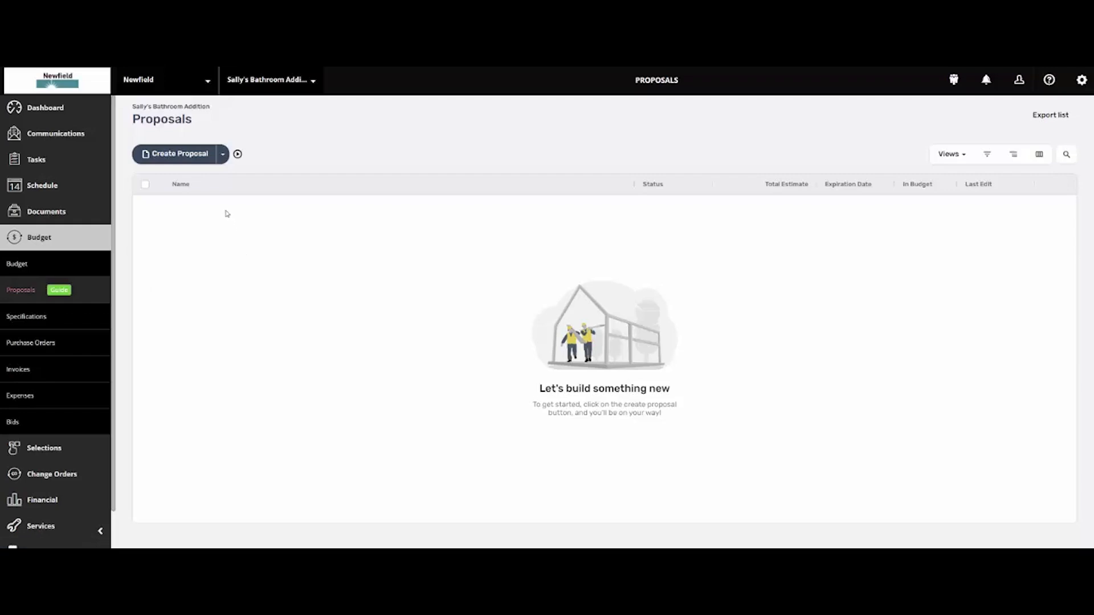
{"action": "left_click", "coordinate": [188, 161]}
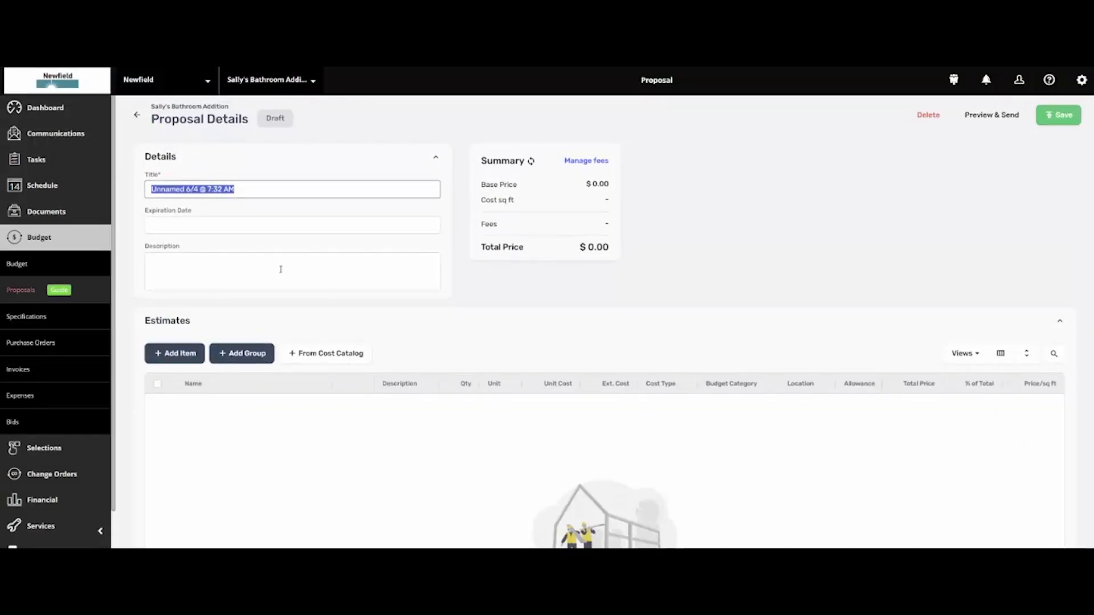
{"action": "left_click", "coordinate": [254, 188]}
{"action": "left_click_drag", "start_coordinate": [253, 189], "coordinate": [141, 191]}
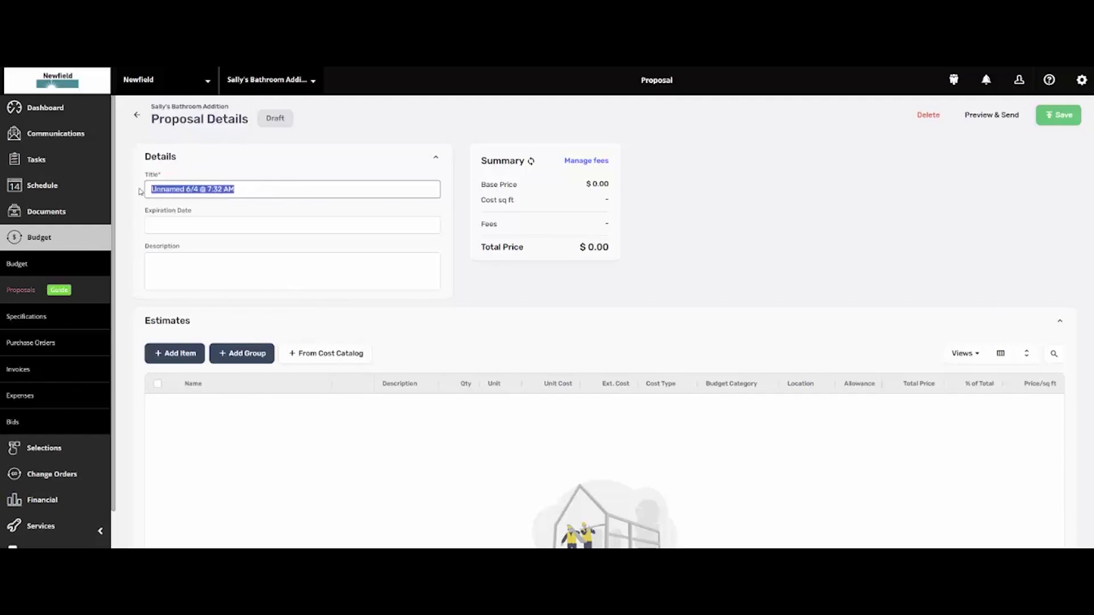
{"action": "type", "text": "Bathroom "}
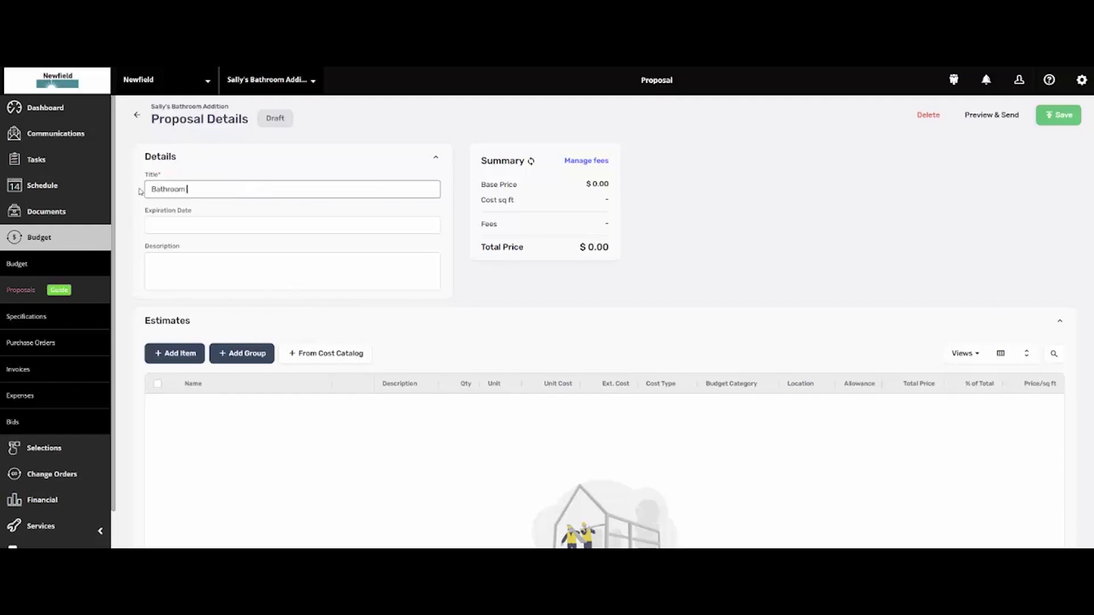
{"action": "type", "text": "Addition"}
{"action": "left_click", "coordinate": [405, 325]}
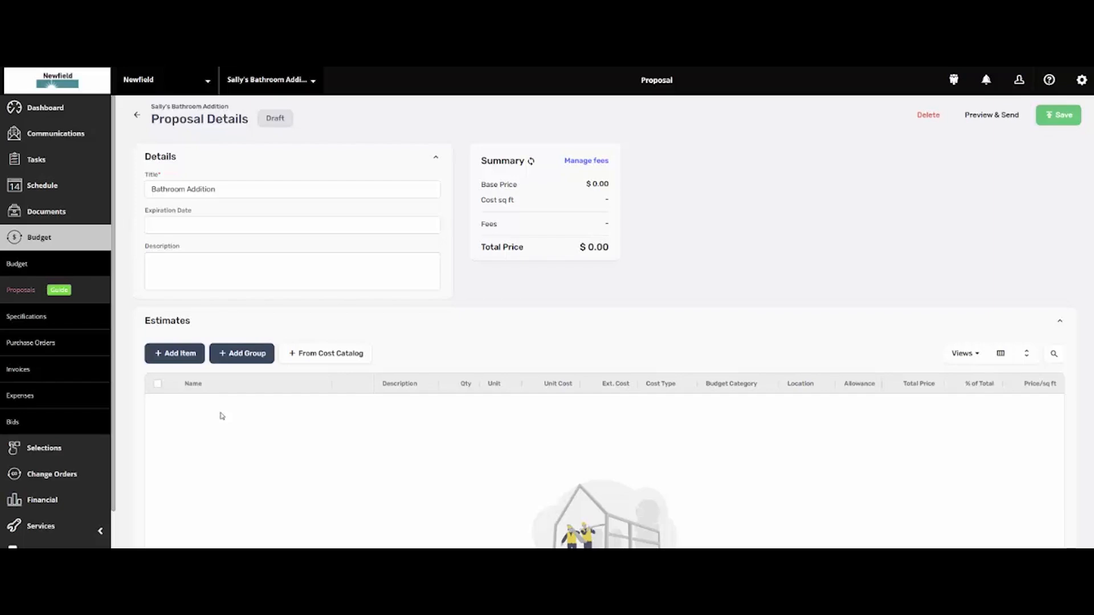
Import the Bathroom Addition template from the cost catalog into the proposal's estimates.
{"action": "left_click", "coordinate": [319, 356]}
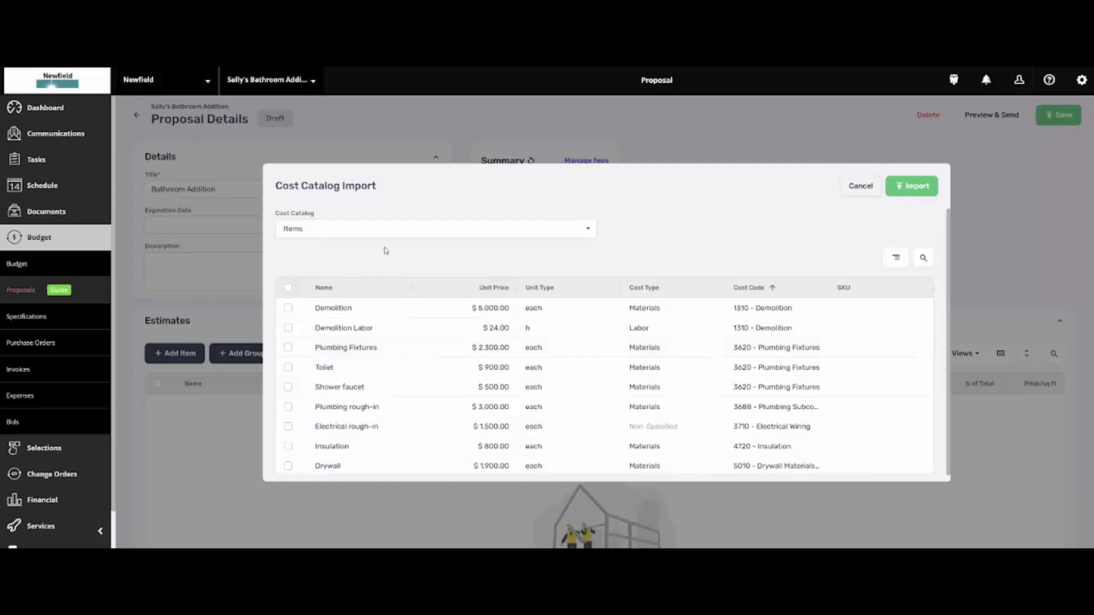
{"action": "left_click", "coordinate": [356, 233]}
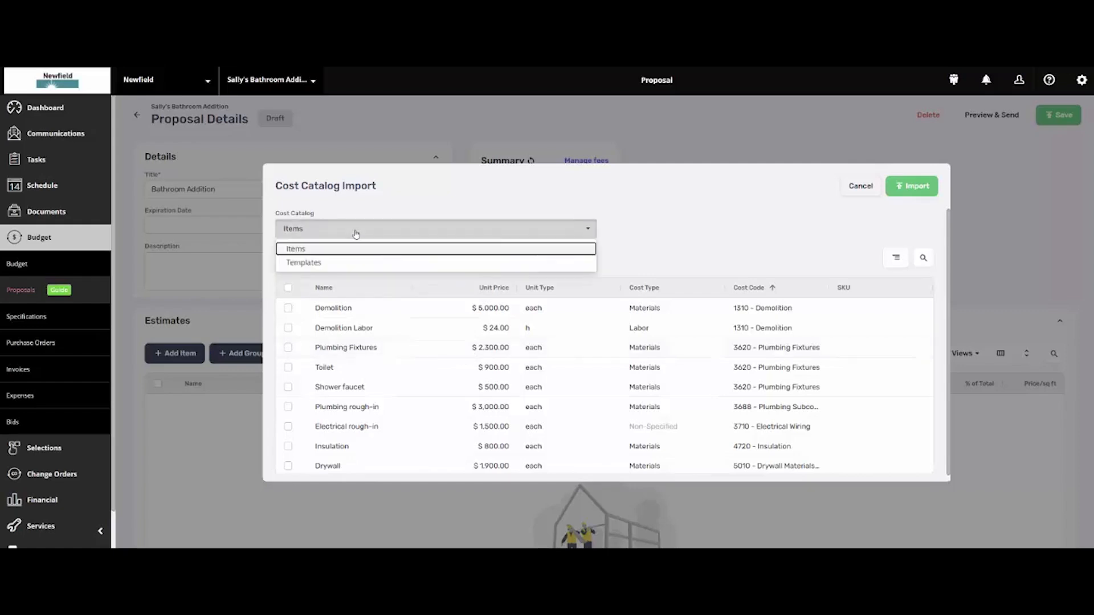
{"action": "left_click", "coordinate": [335, 266]}
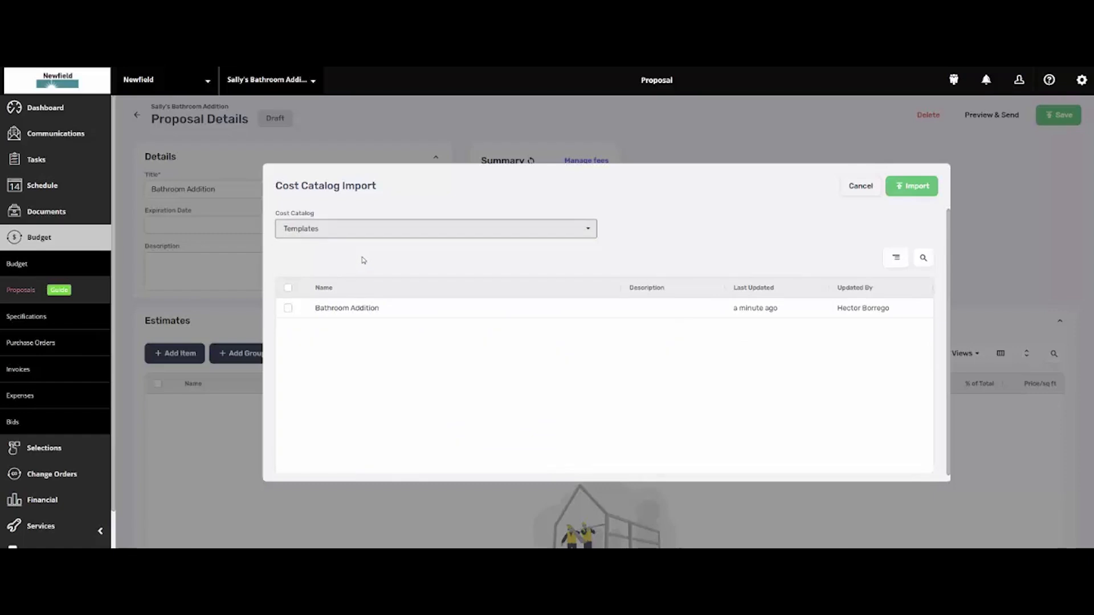
{"action": "left_click", "coordinate": [289, 309]}
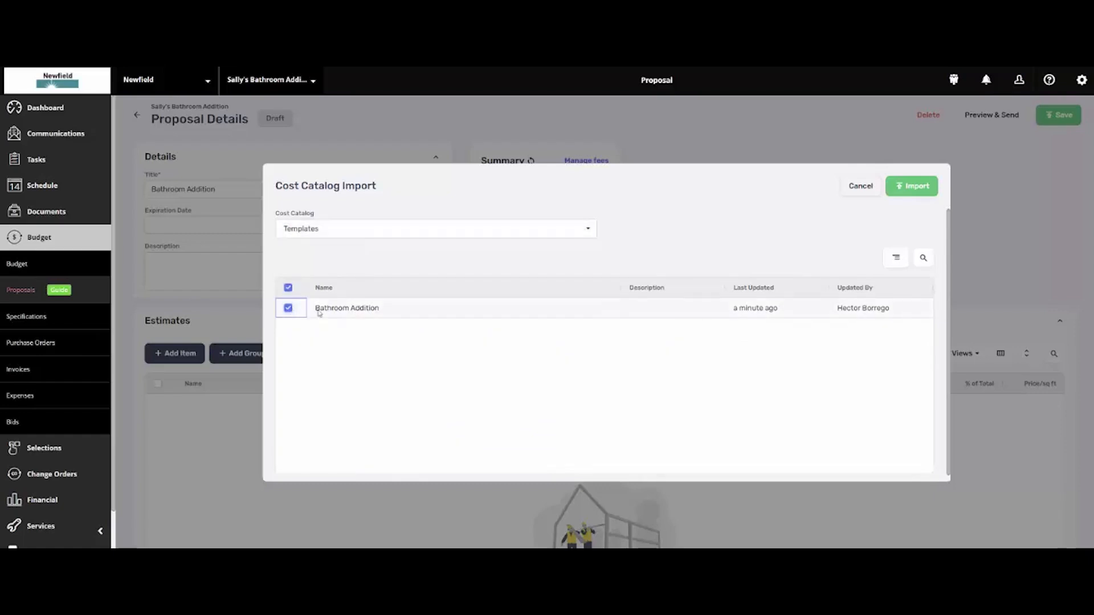
{"action": "left_click", "coordinate": [913, 188]}
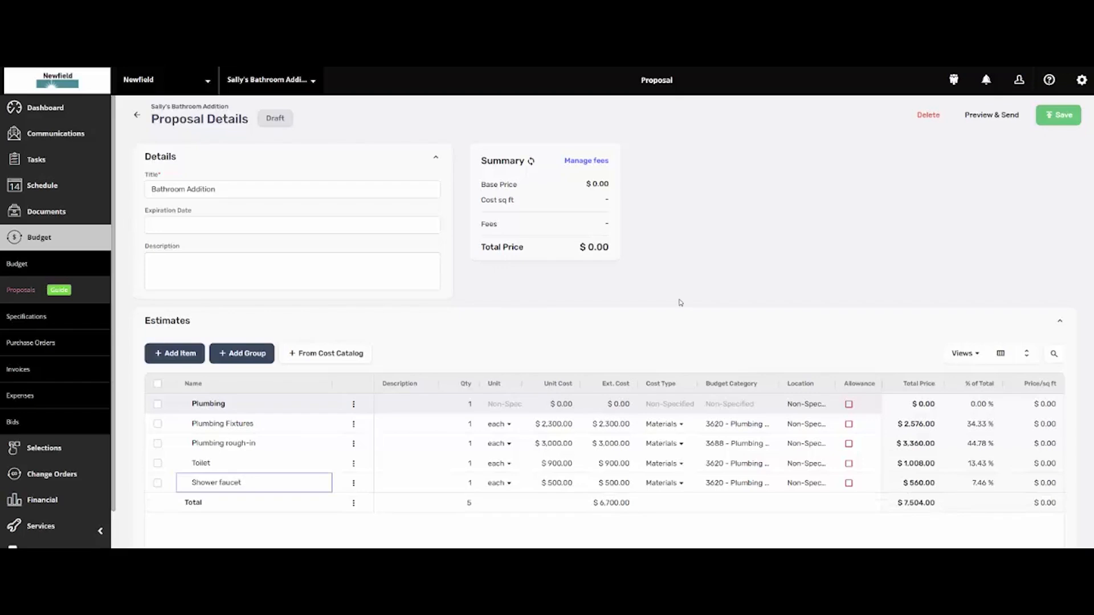
Review the imported estimate items, save the proposal and check its total price in the summary.
{"action": "scroll", "coordinate": [678, 308], "scroll_direction": "down", "scroll_amount": 2}
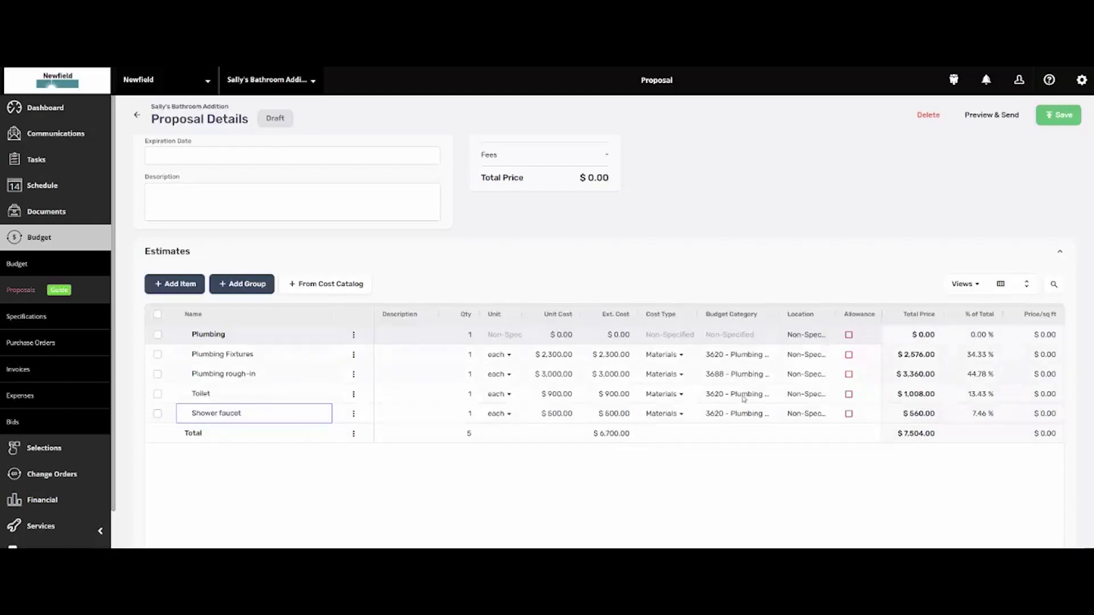
{"action": "left_click", "coordinate": [698, 493]}
{"action": "scroll", "coordinate": [735, 325], "scroll_direction": "up", "scroll_amount": 2}
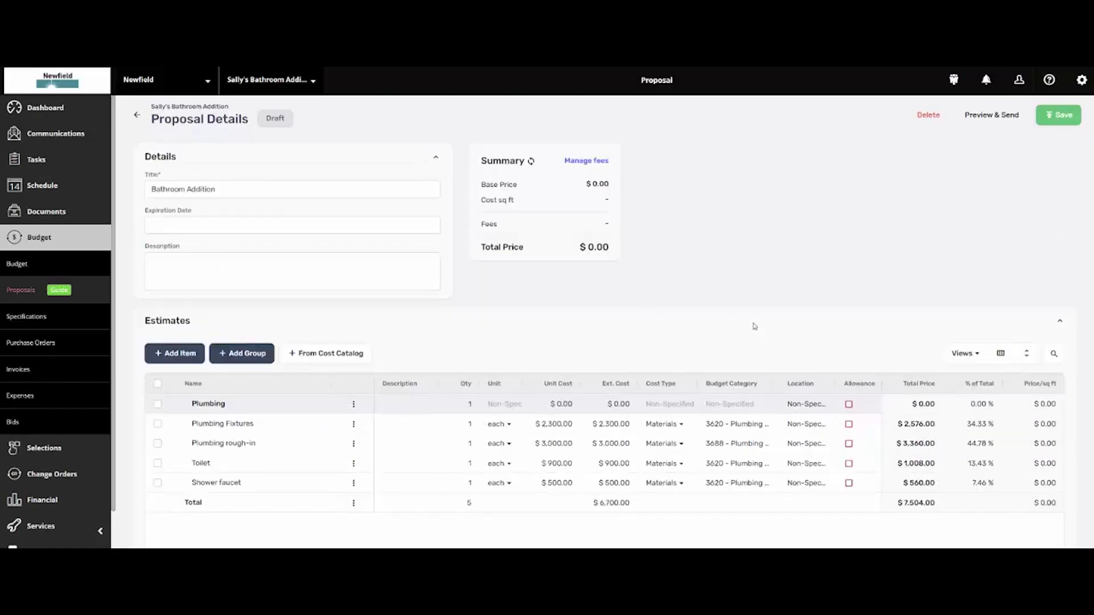
{"action": "left_click", "coordinate": [1061, 116]}
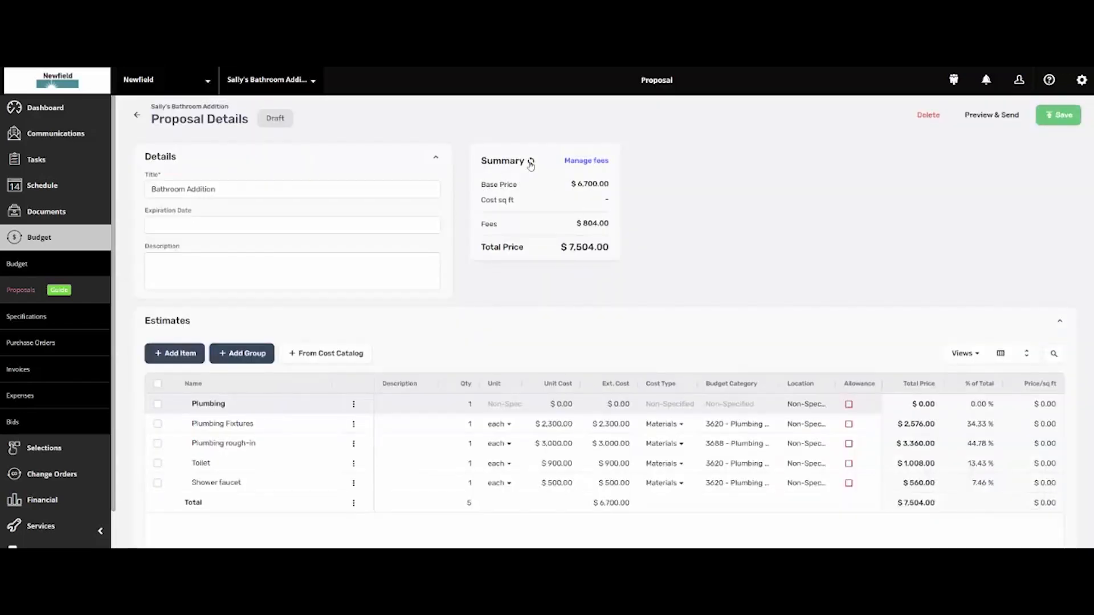
{"action": "left_click_drag", "start_coordinate": [562, 248], "coordinate": [597, 248]}
{"action": "left_click", "coordinate": [613, 248]}
Preview the proposal report for sending, group its Estimate section by Cost Group and apply the change.
{"action": "left_click", "coordinate": [1003, 116]}
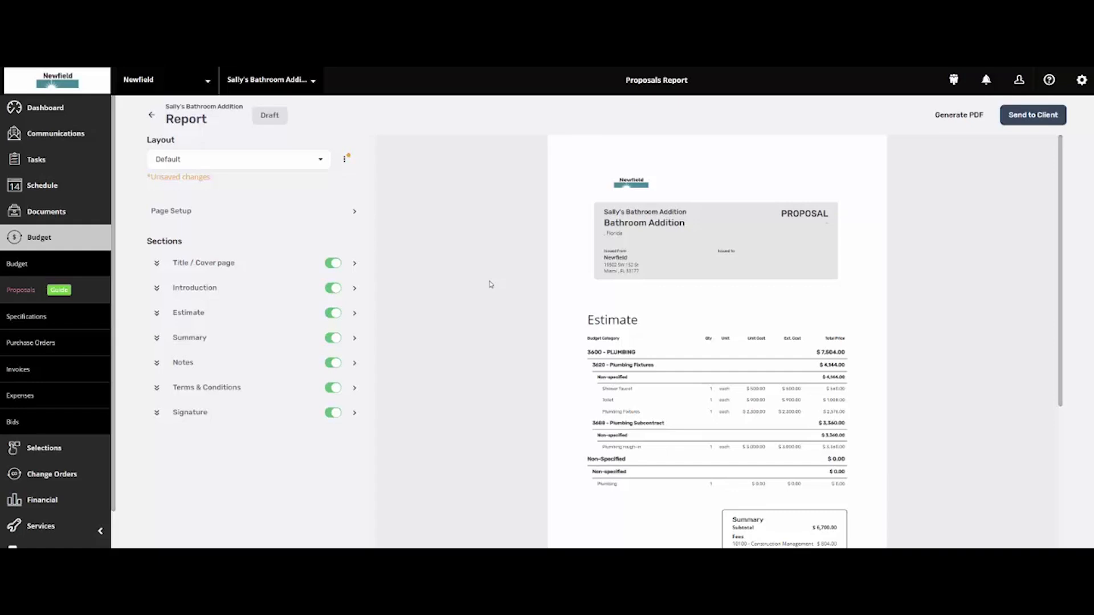
{"action": "scroll", "coordinate": [504, 296], "scroll_direction": "down", "scroll_amount": 2}
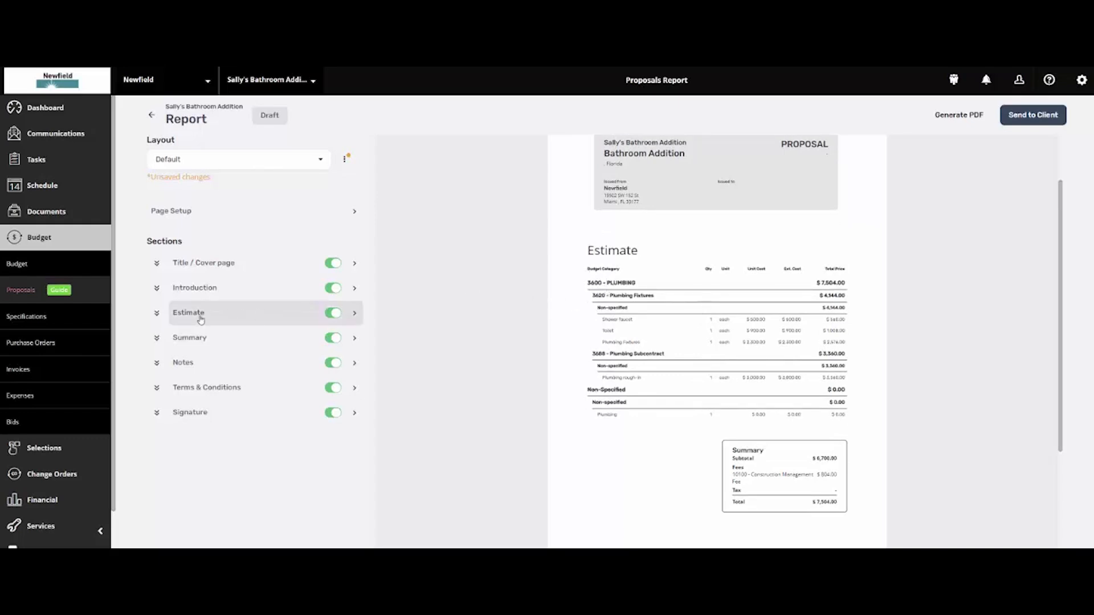
{"action": "left_click", "coordinate": [354, 314]}
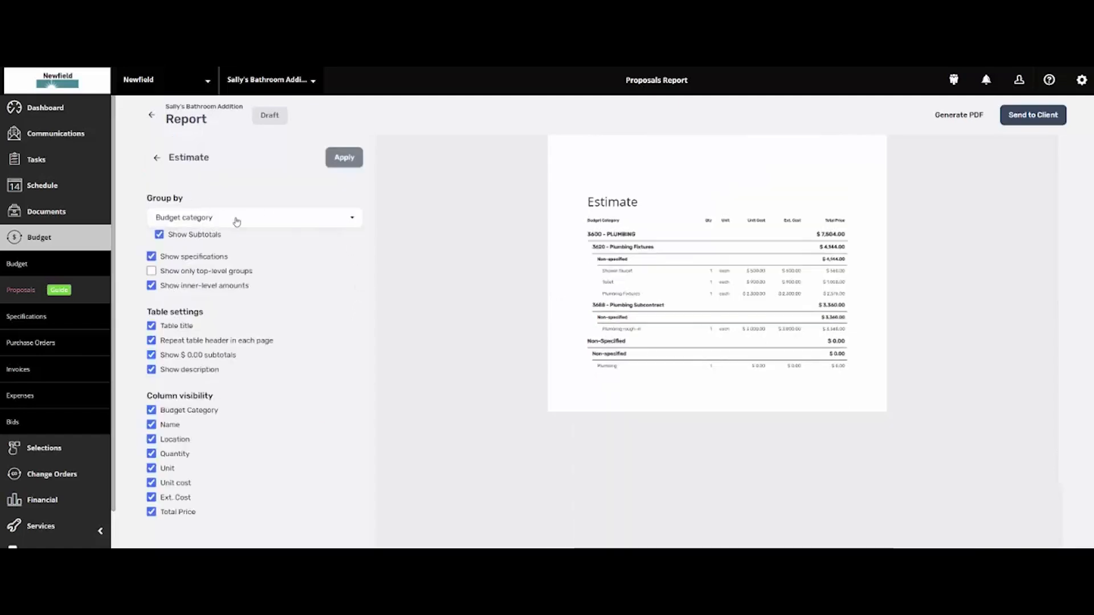
{"action": "left_click", "coordinate": [354, 222]}
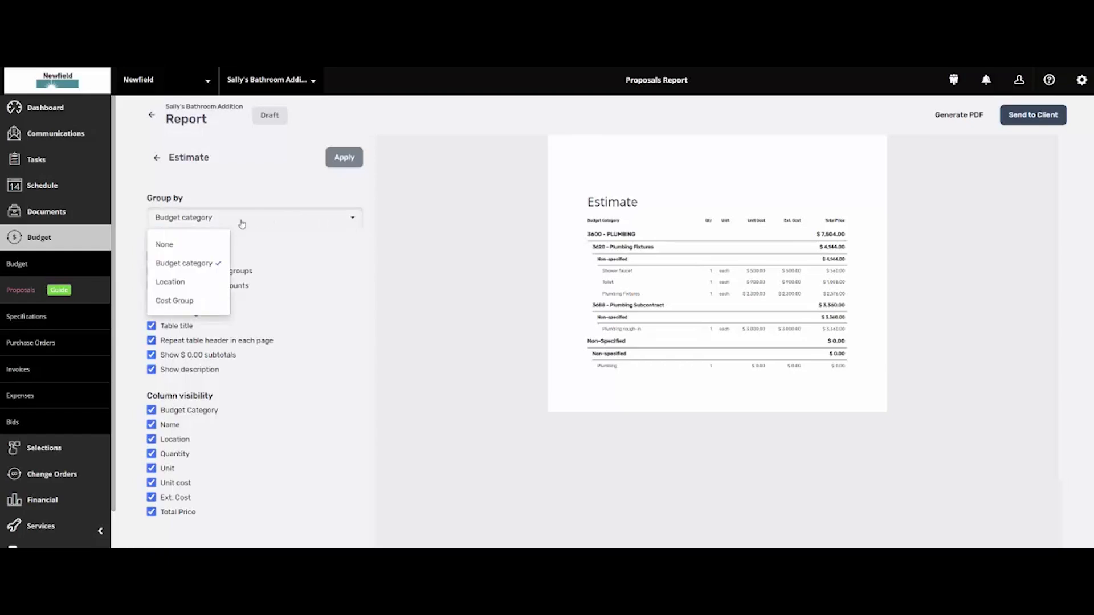
{"action": "left_click", "coordinate": [197, 302]}
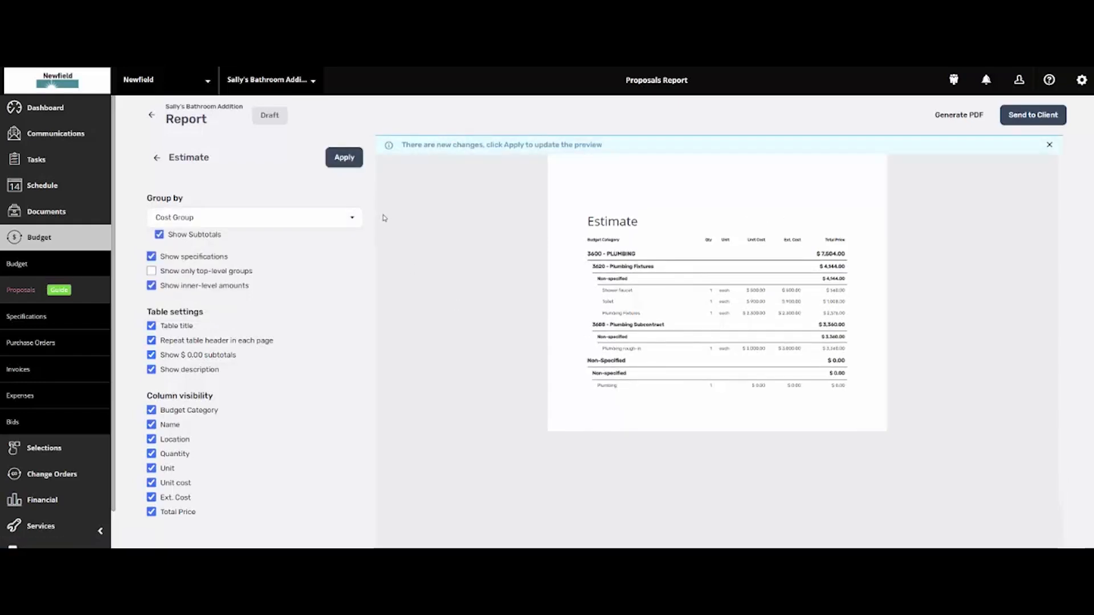
{"action": "left_click", "coordinate": [349, 160]}
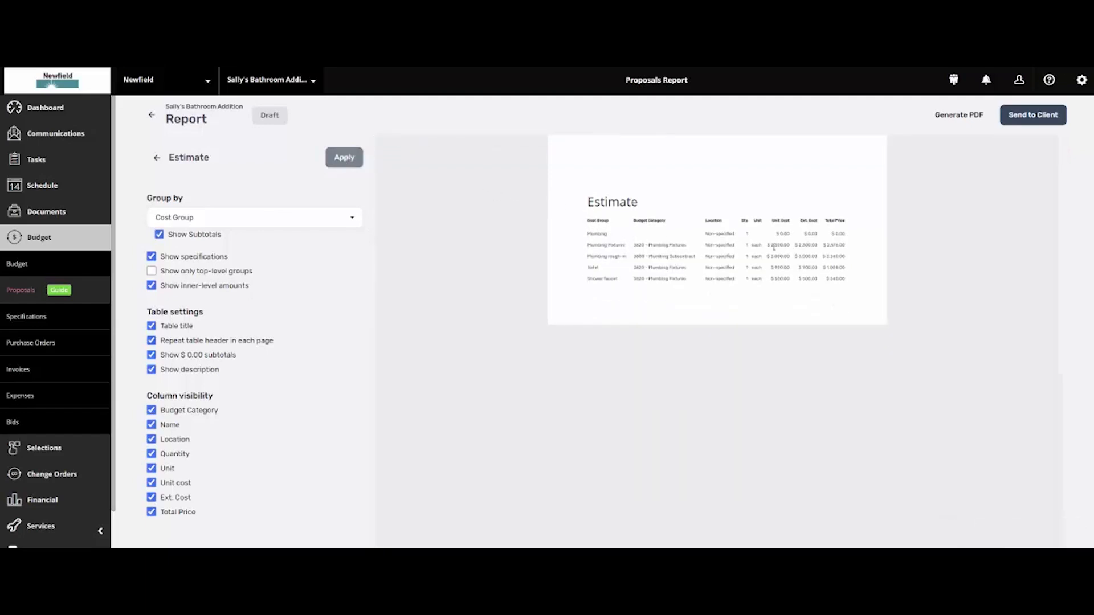
Return to the report's section overview and send the proposal to the client.
{"action": "left_click", "coordinate": [155, 161]}
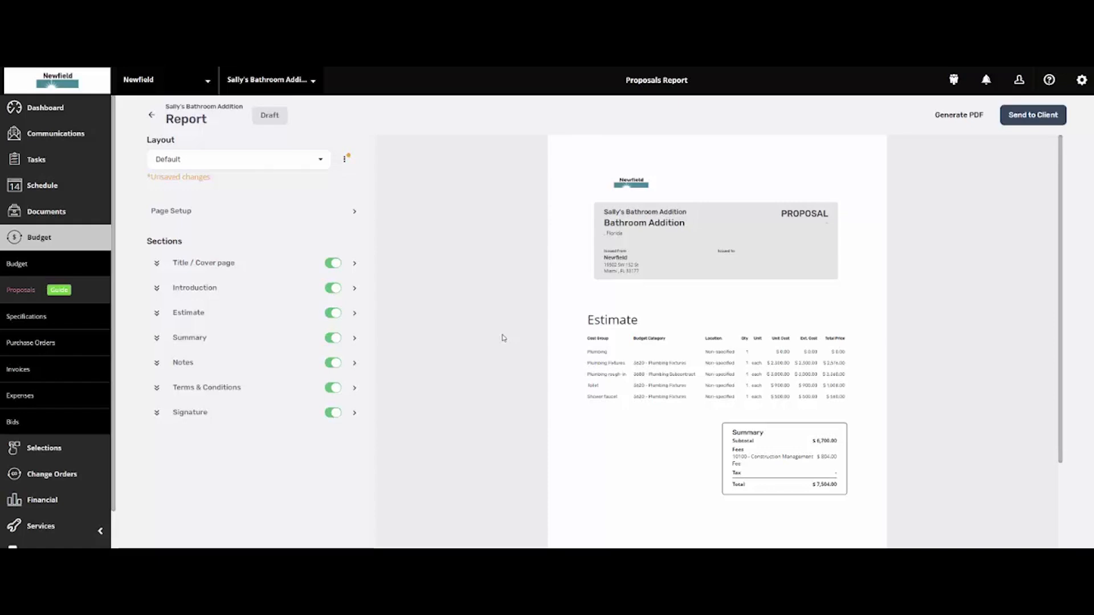
{"action": "left_click", "coordinate": [1025, 116]}
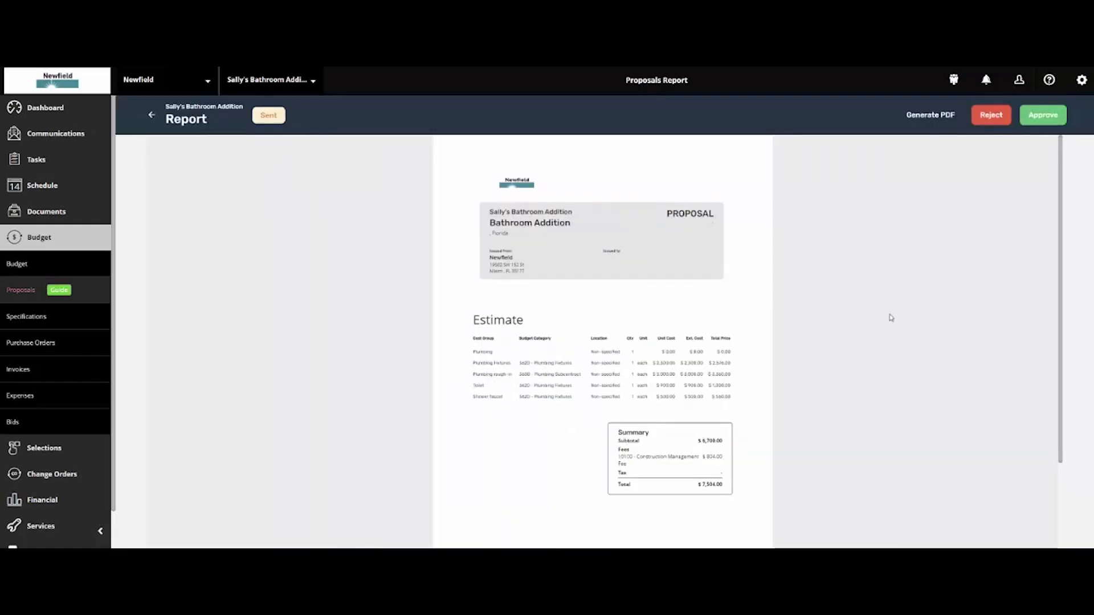